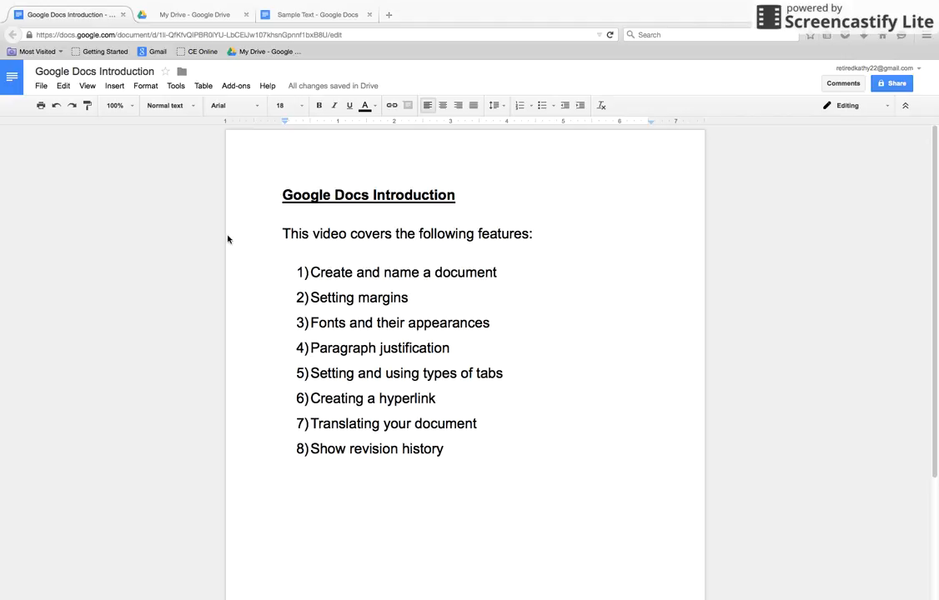
Create a new blank Google Docs document from My Drive
left_click(178, 16)
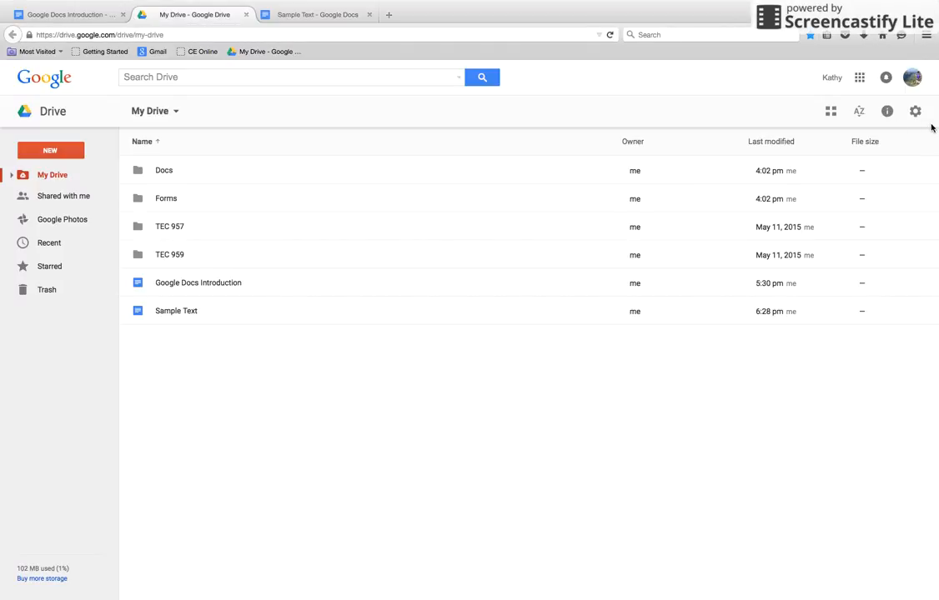
left_click(69, 151)
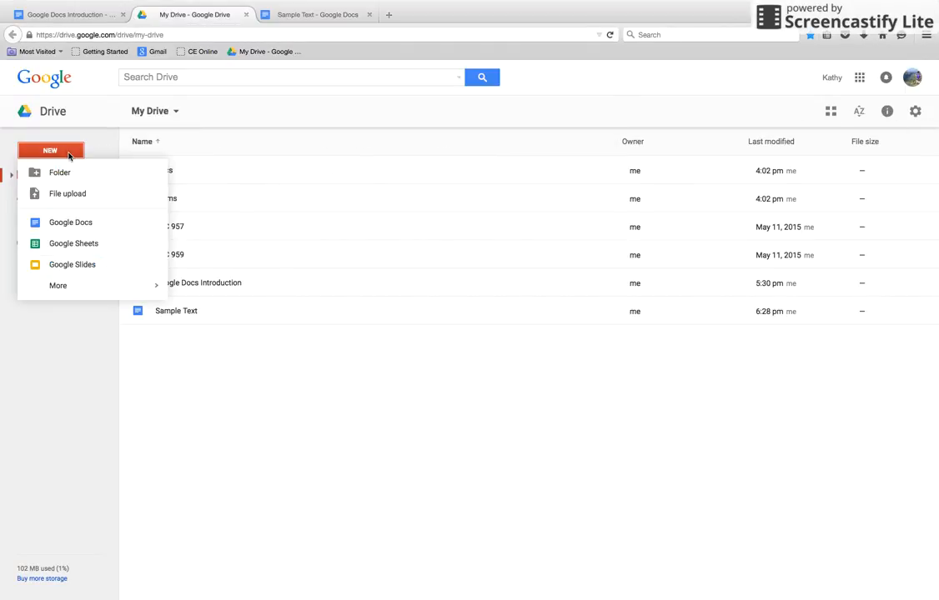
left_click(132, 228)
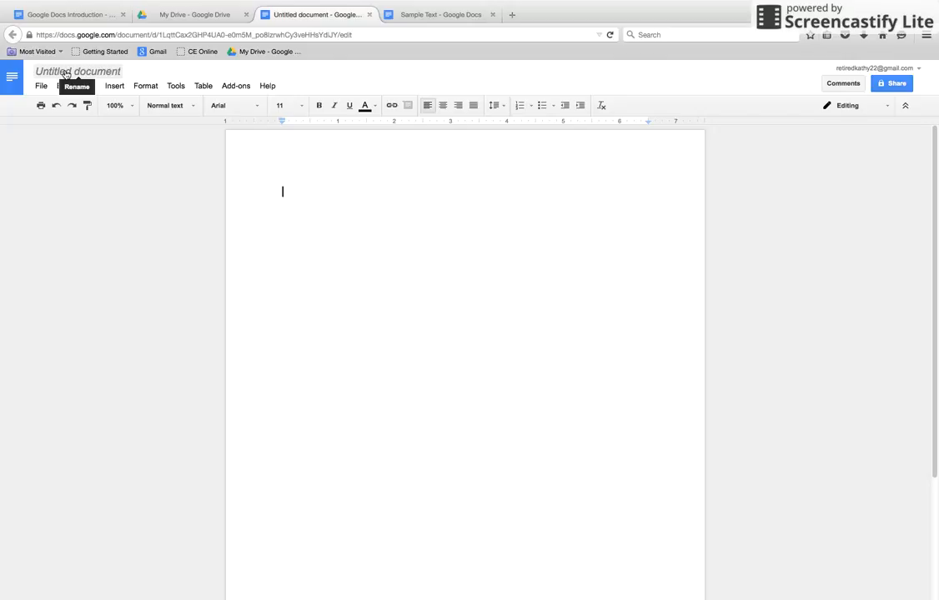
Rename the untitled document with the author's first name in possessive form followed by "Summer Letter"
left_click(65, 74)
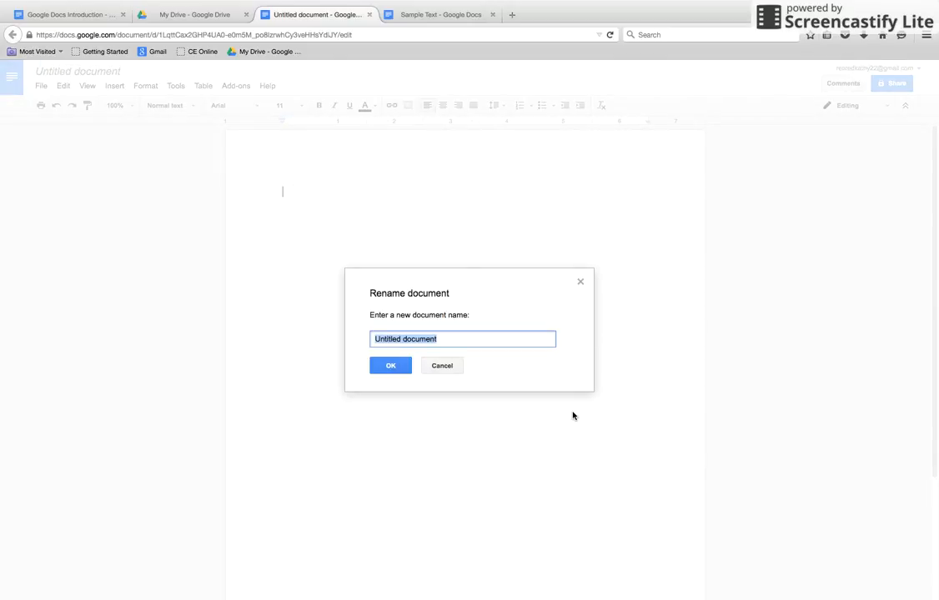
type("Kath")
type("y's Summer Letter")
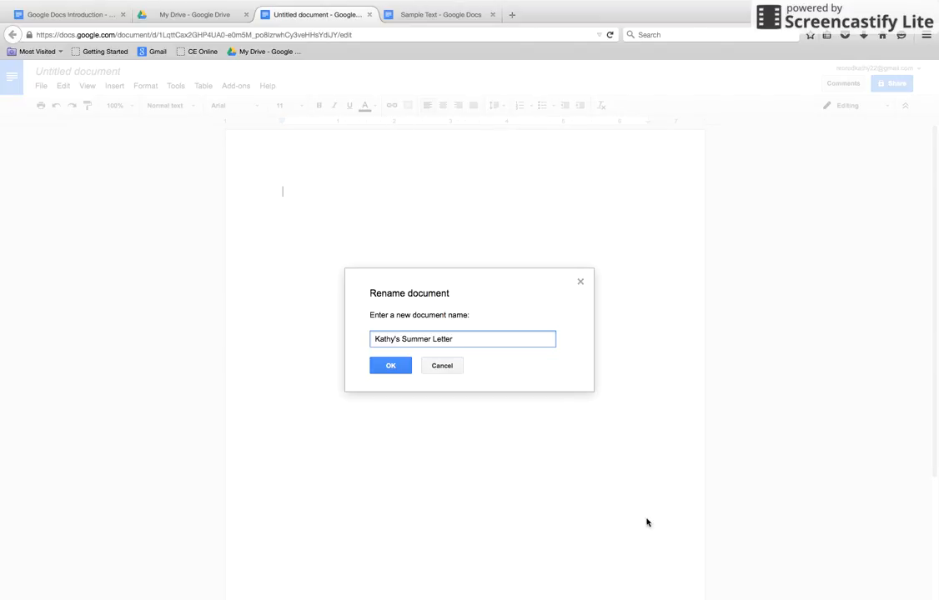
left_click(387, 370)
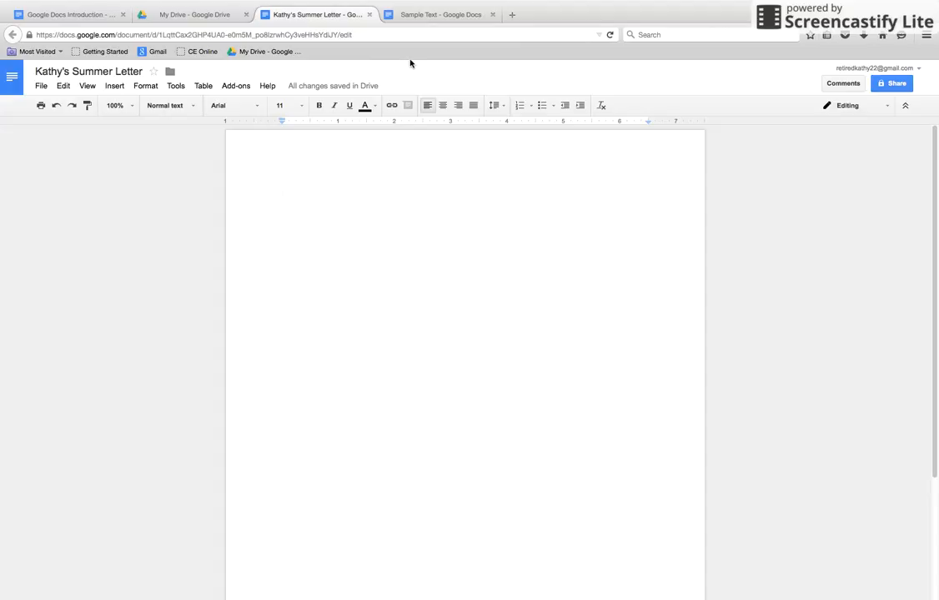
In the Sample Text document, set the left and right page margins to .75 inches
left_click(413, 15)
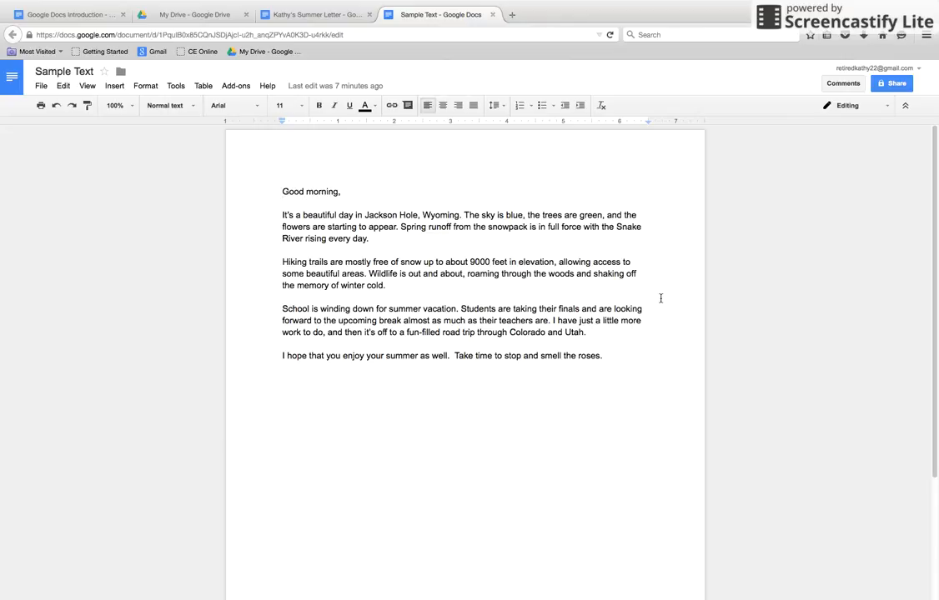
left_click(39, 86)
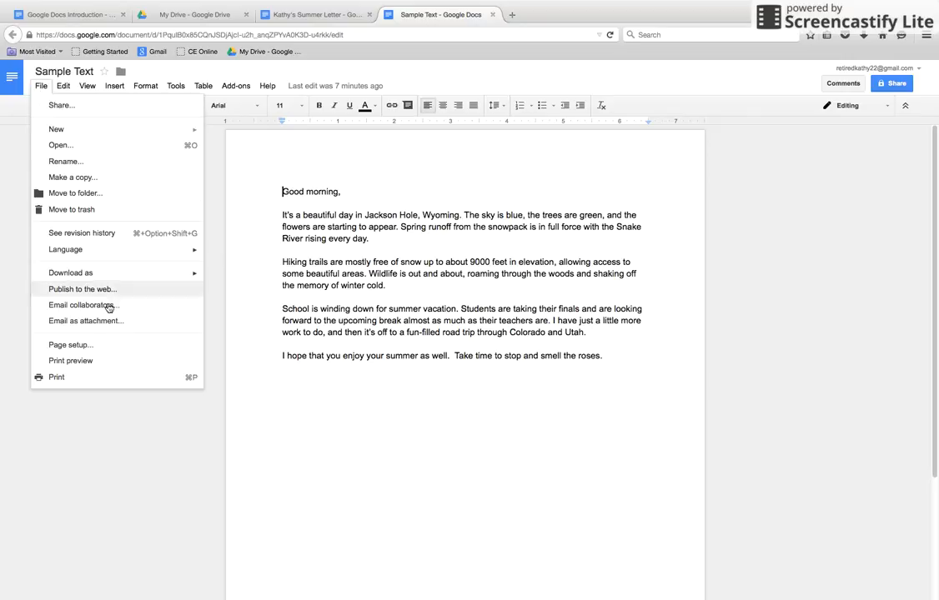
left_click(116, 347)
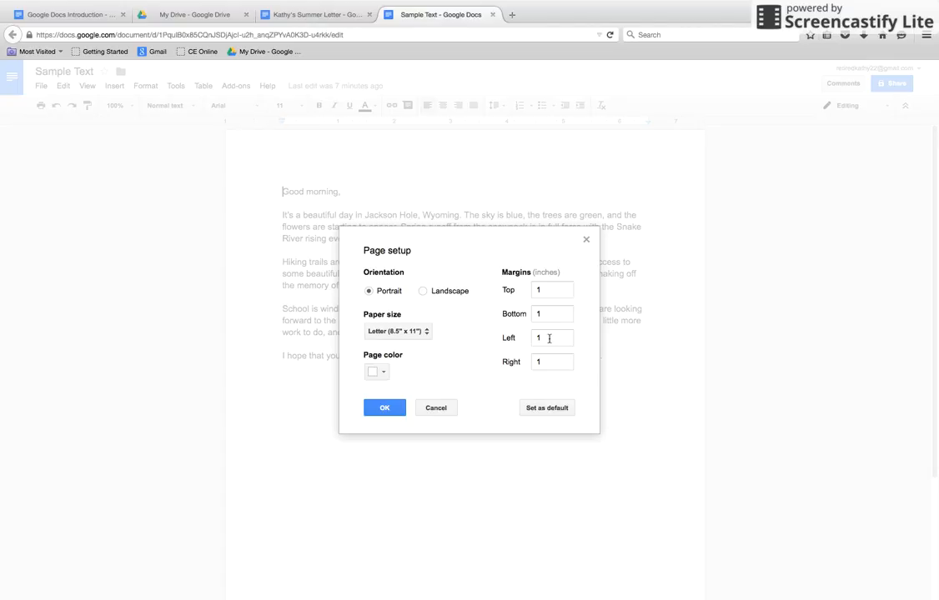
left_click_drag(549, 338, 529, 336)
type(".75")
left_click_drag(550, 362, 501, 364)
type(".75")
left_click(373, 410)
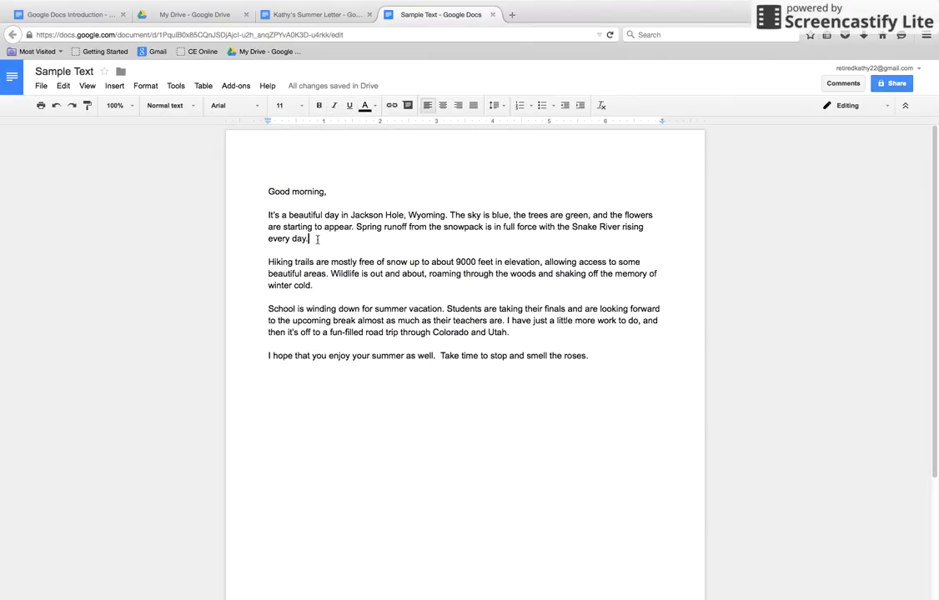
Format the paragraph starting "It's a beautiful day" in Georgia, size 12, bold
triple_click(247, 214)
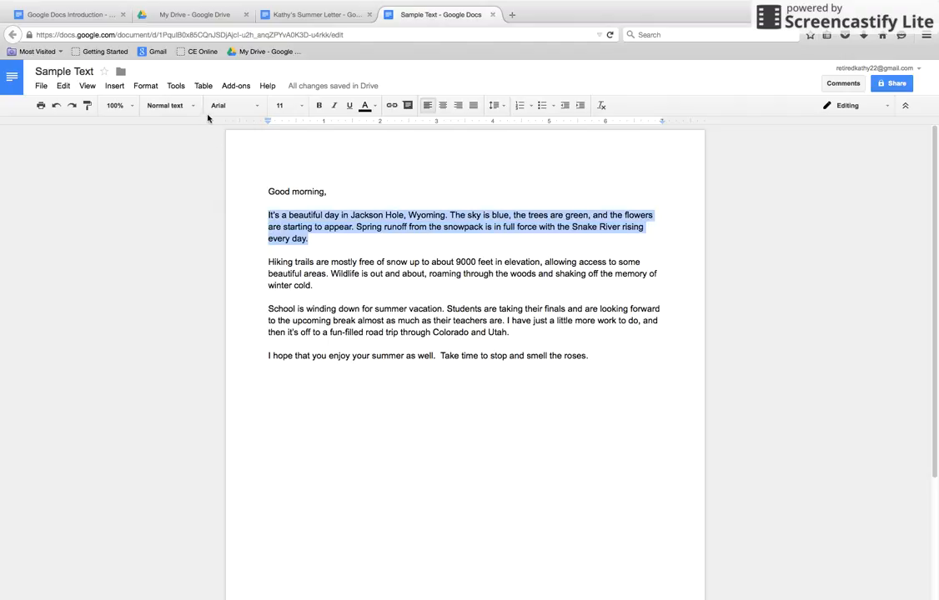
left_click(236, 109)
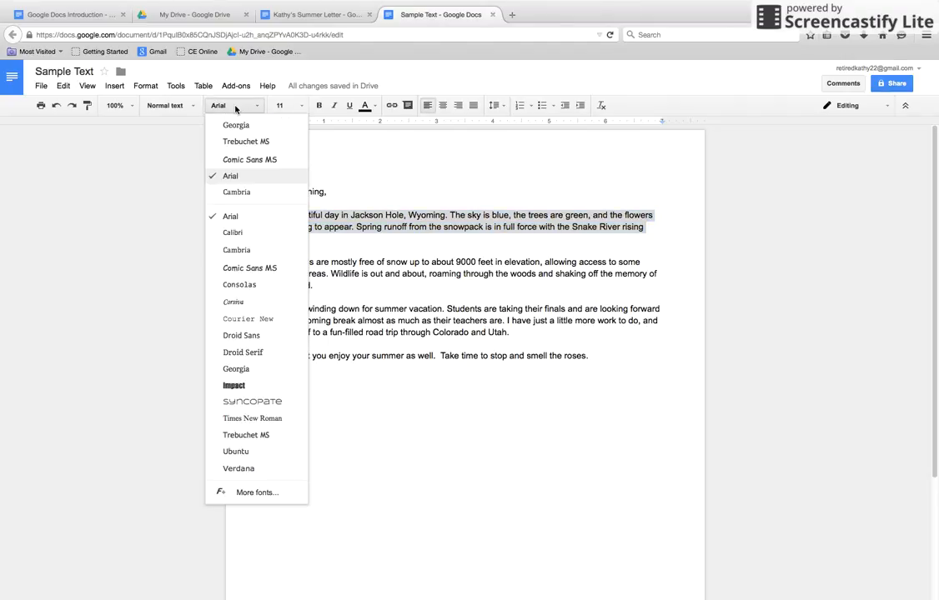
left_click(236, 125)
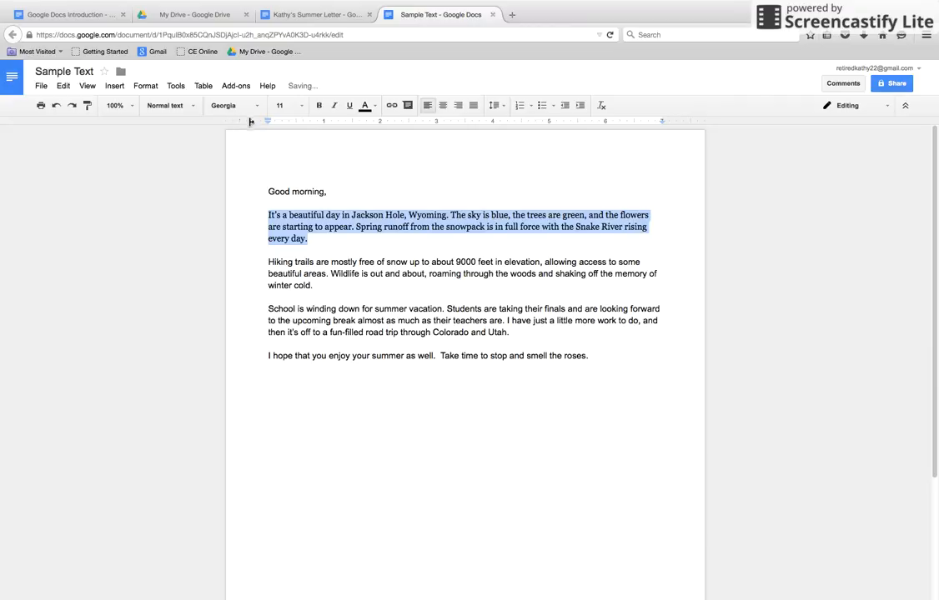
left_click(282, 106)
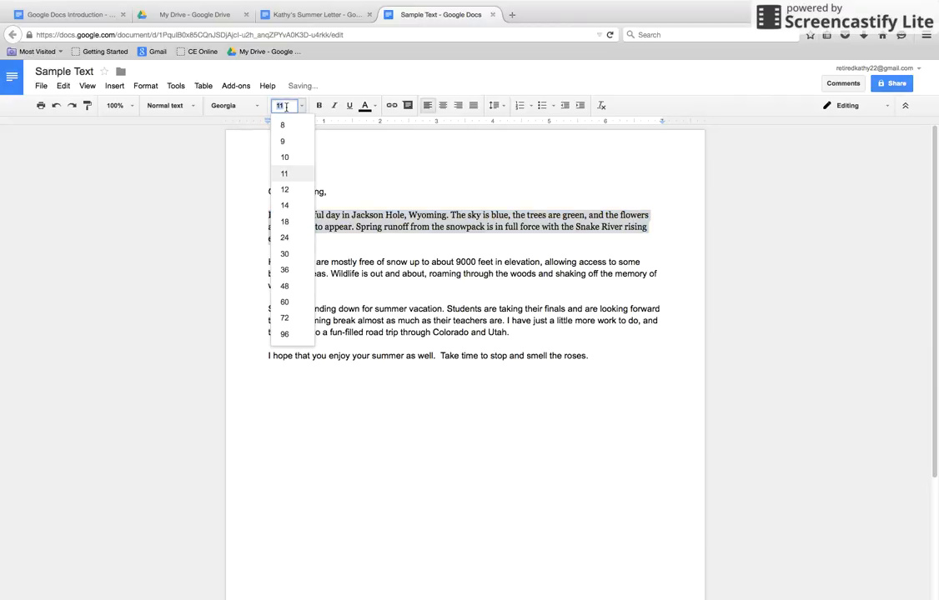
left_click(284, 190)
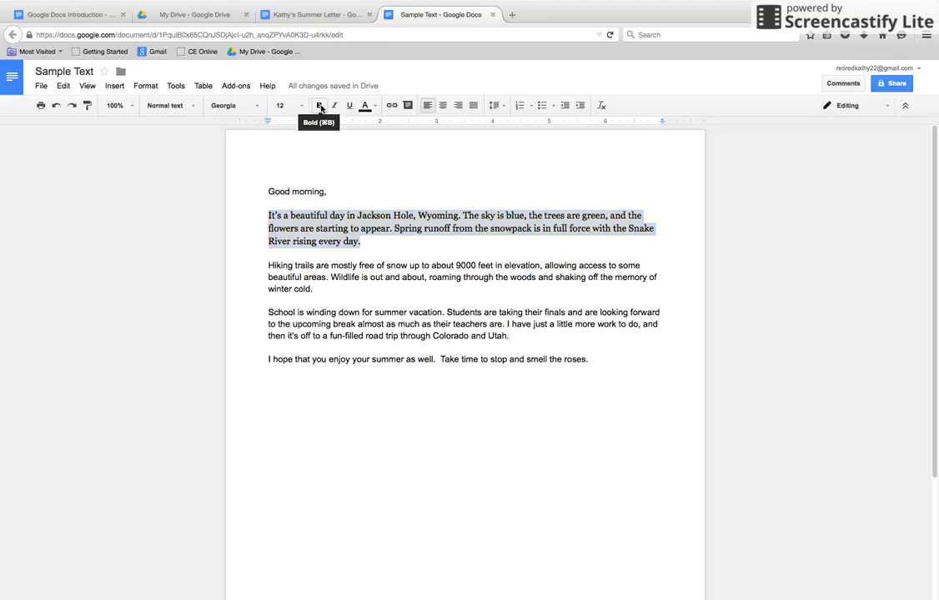
left_click(320, 106)
Format the paragraph starting "Hiking trails" in Comic Sans MS, size 14, with dark red text
left_click_drag(314, 288, 267, 265)
left_click(240, 105)
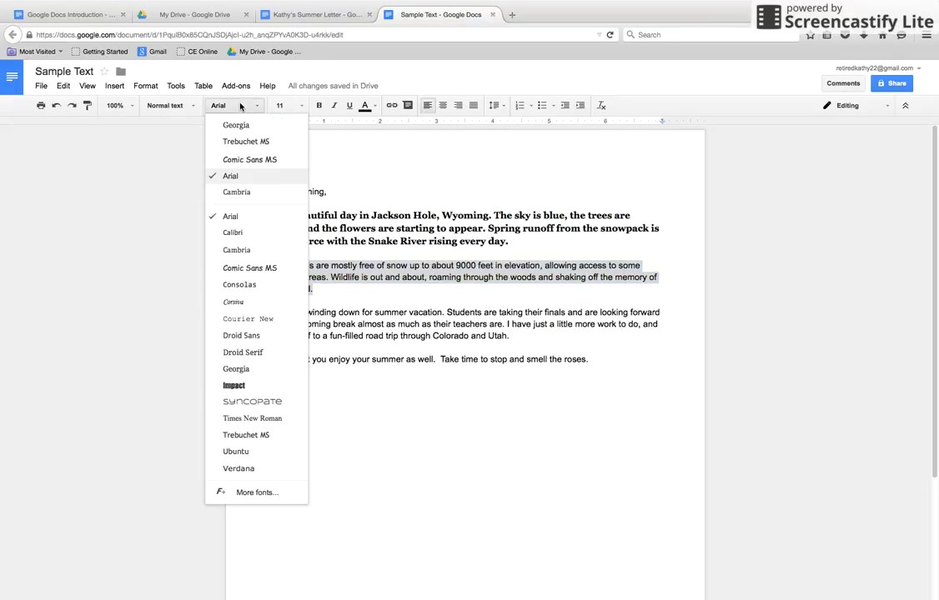
left_click(249, 269)
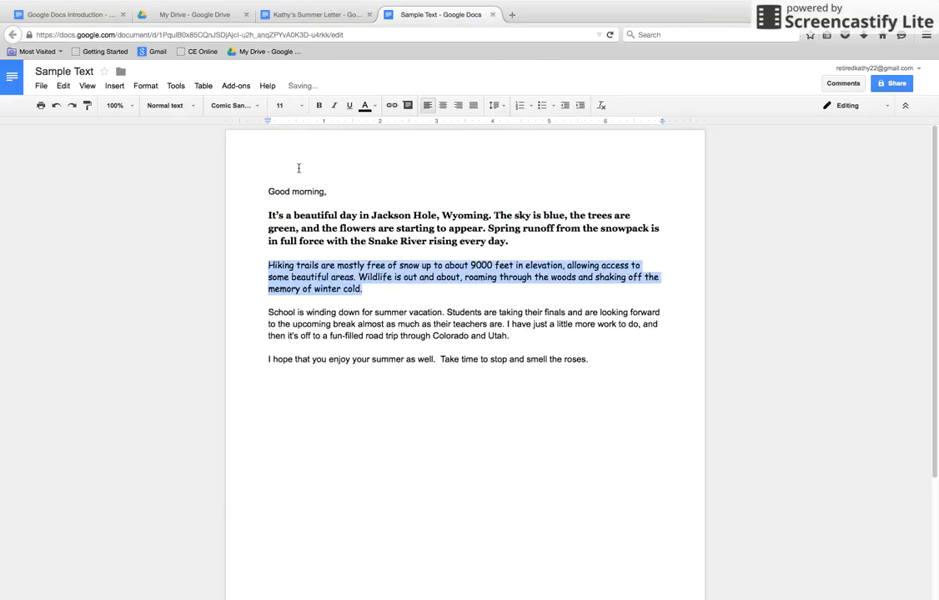
left_click(292, 105)
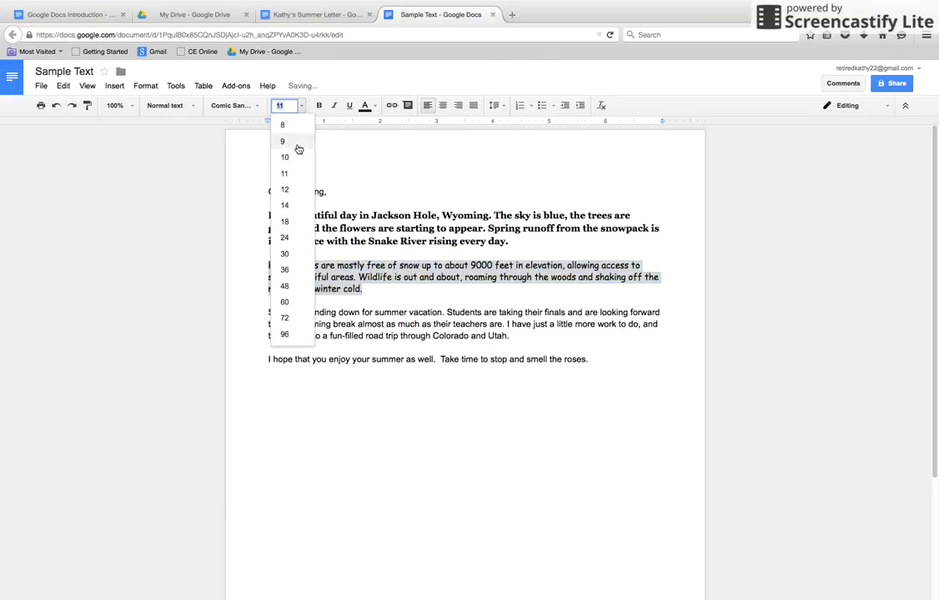
left_click(284, 206)
left_click(372, 107)
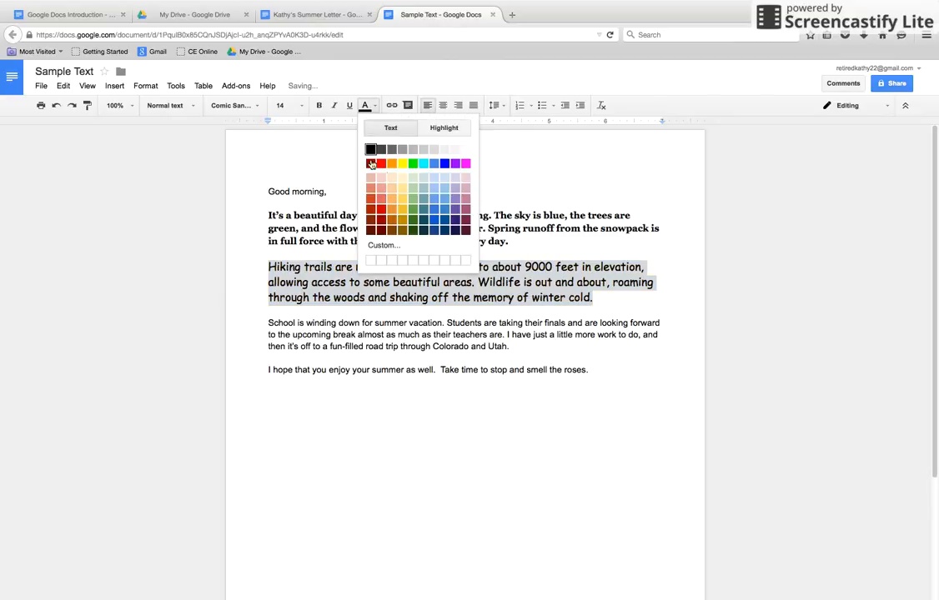
left_click(381, 209)
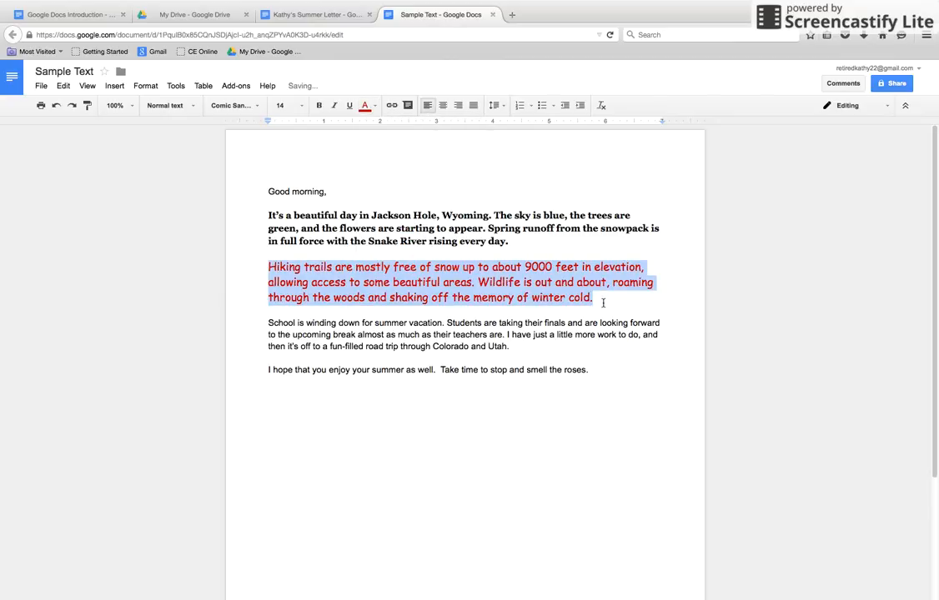
Format the paragraph starting "School is winding down" in Times New Roman, size 10, with dark green text
left_click_drag(518, 349, 267, 322)
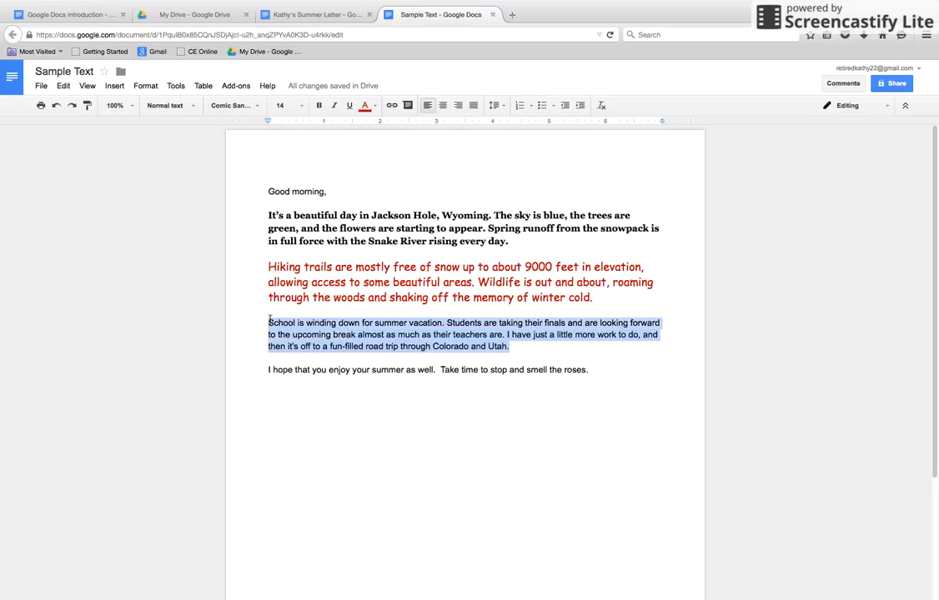
left_click(225, 106)
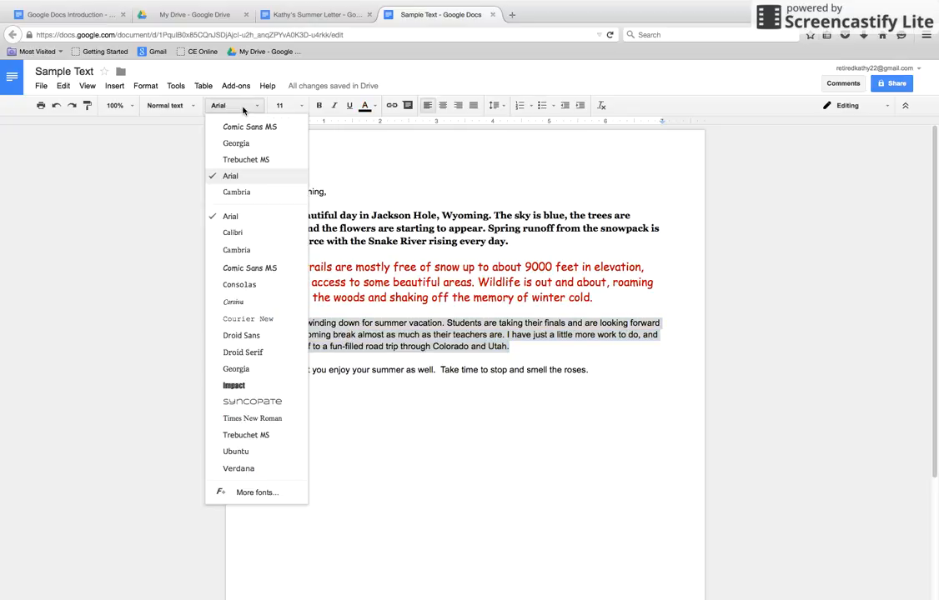
left_click(275, 421)
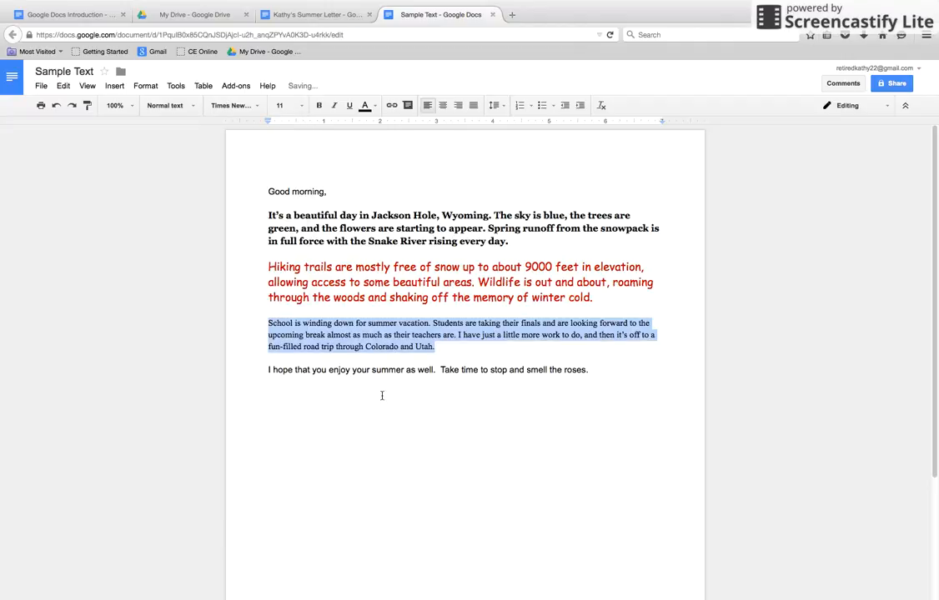
left_click(276, 104)
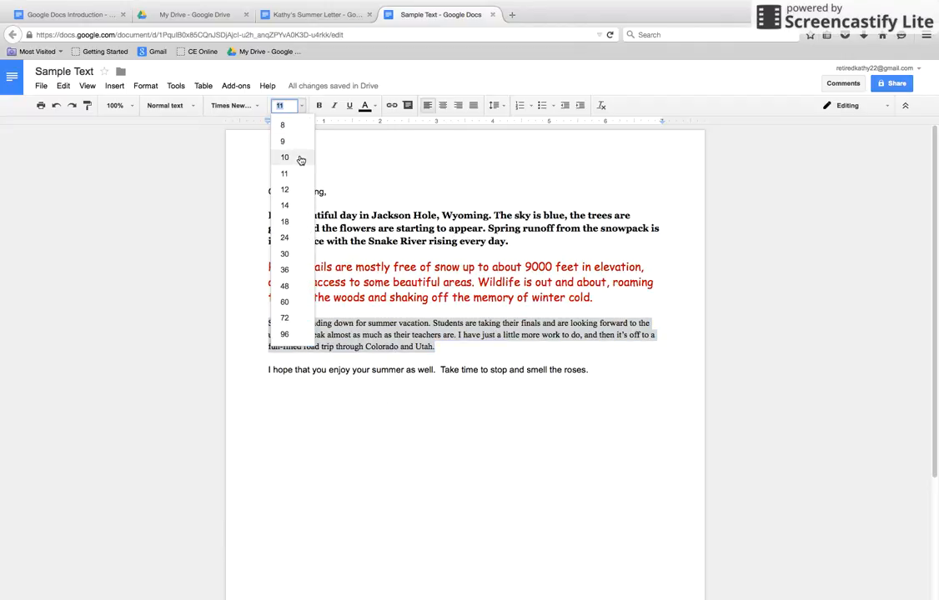
left_click(300, 159)
left_click(376, 107)
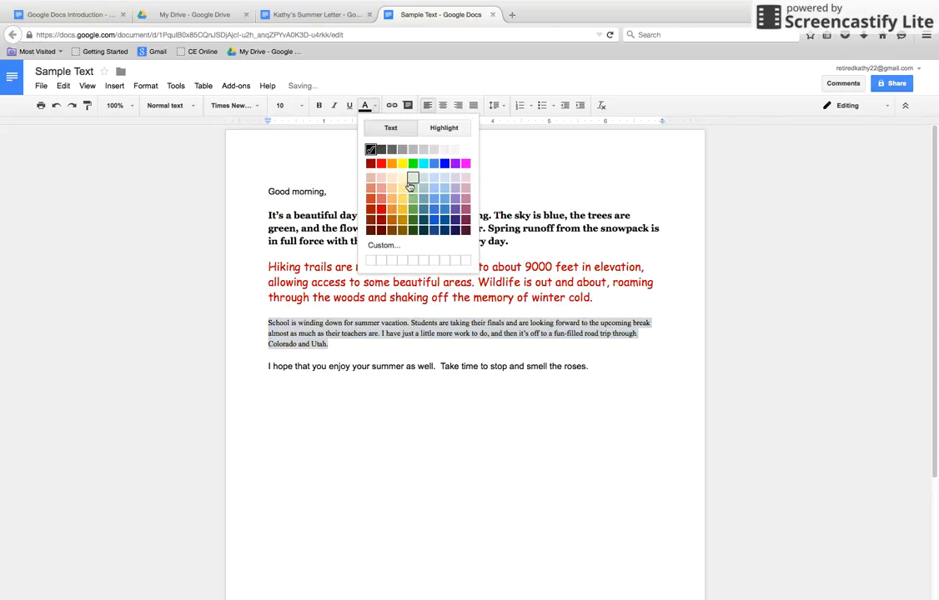
left_click(414, 223)
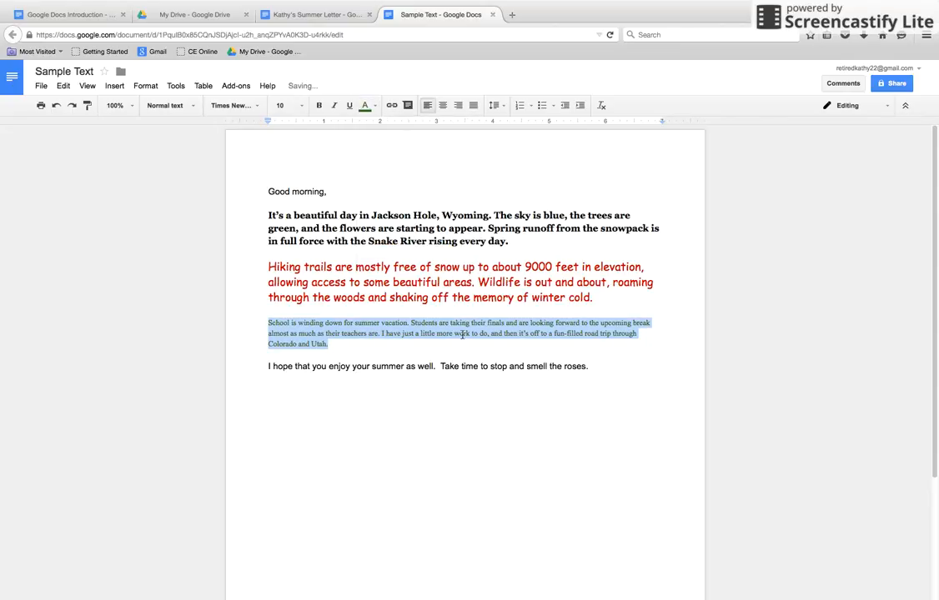
left_click(428, 332)
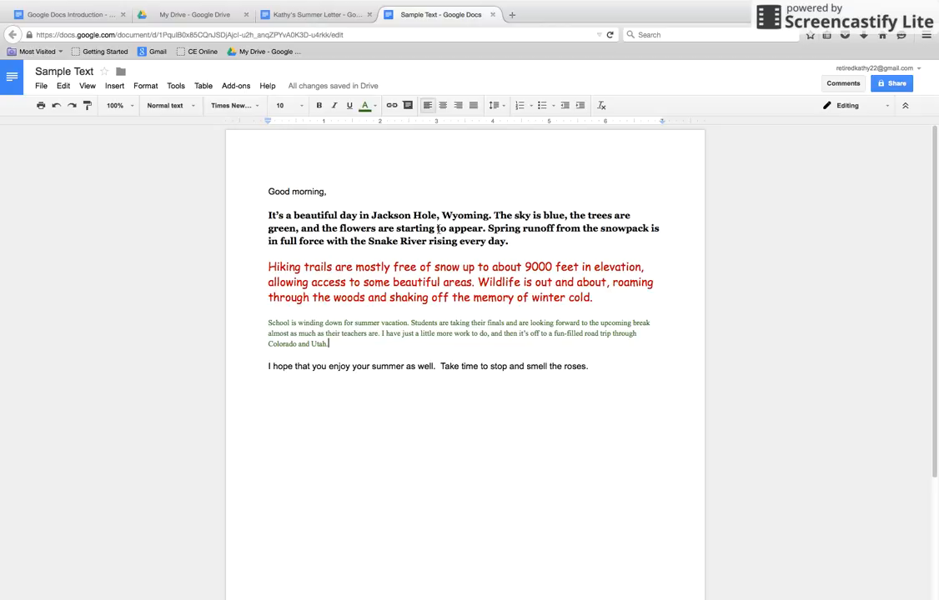
Set the alignment of the bold, red and green paragraphs to centered, right-aligned and justified respectively
left_click(438, 228)
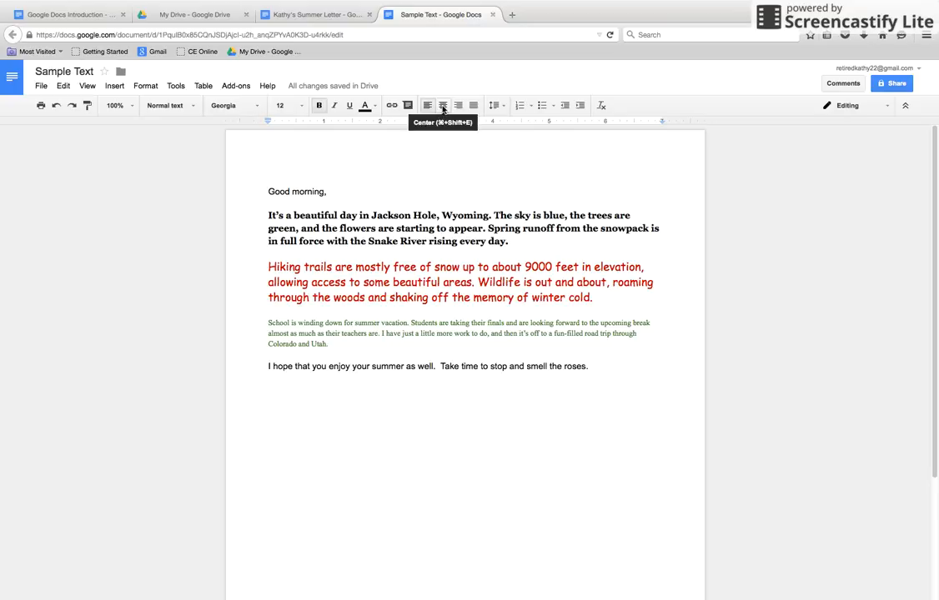
left_click(442, 107)
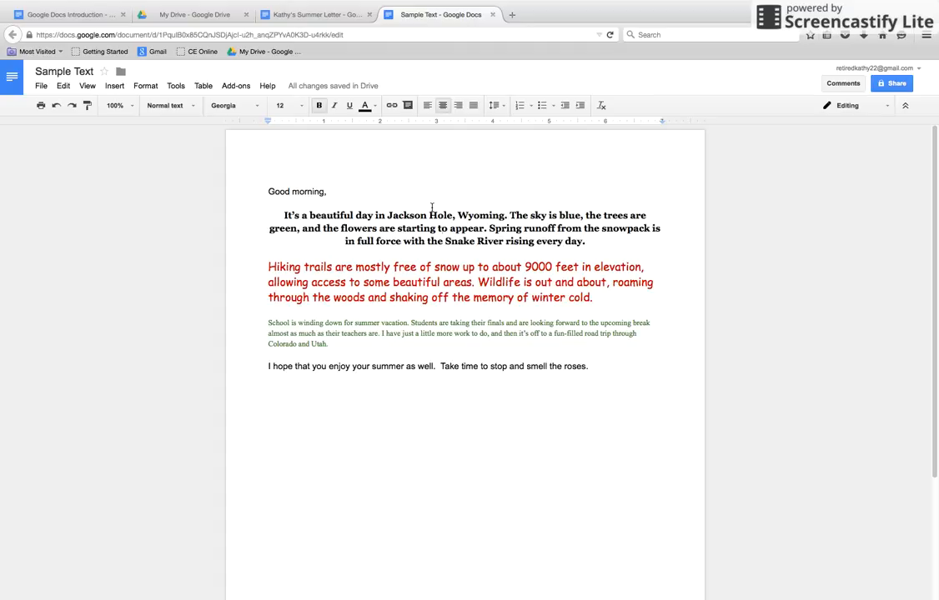
left_click(491, 282)
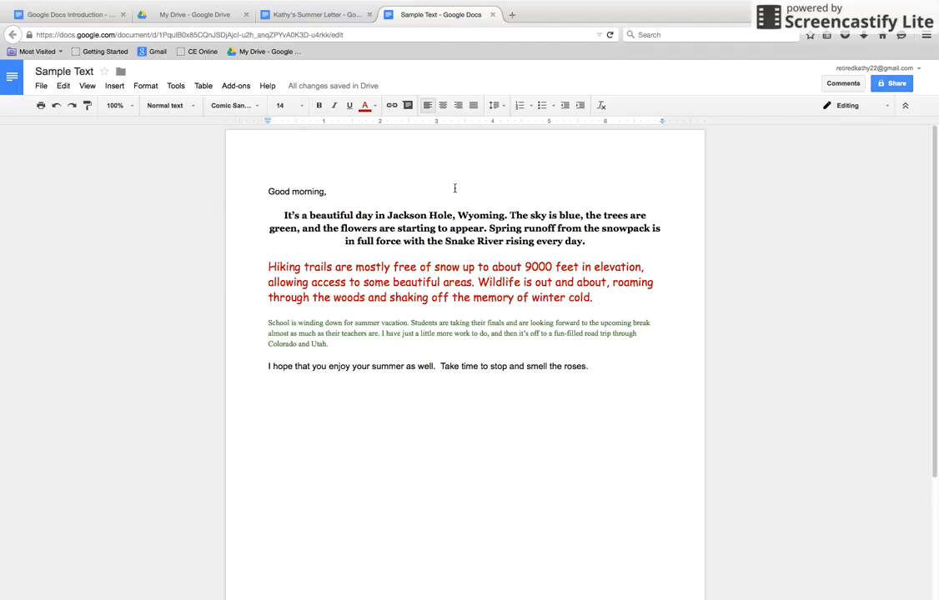
left_click(458, 105)
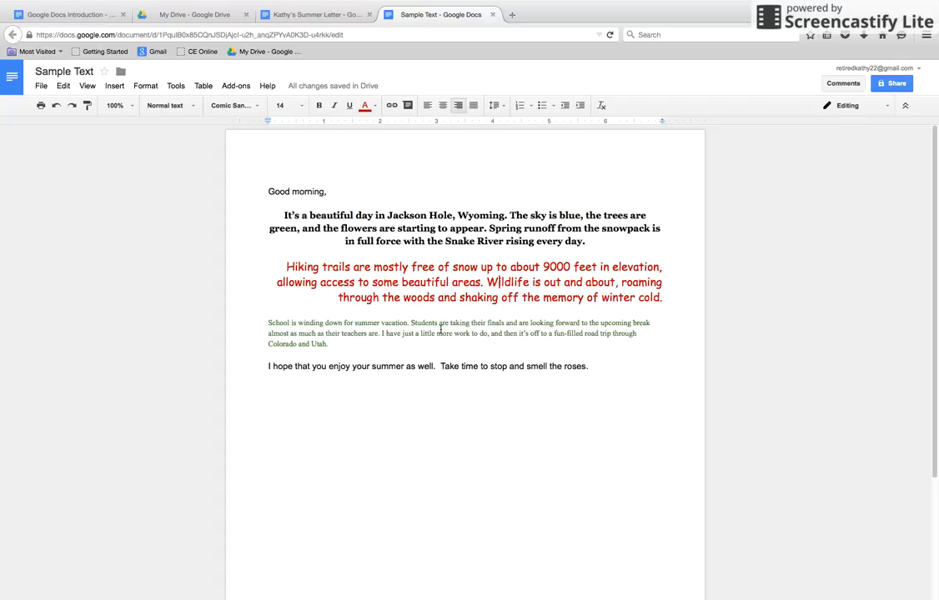
left_click(441, 325)
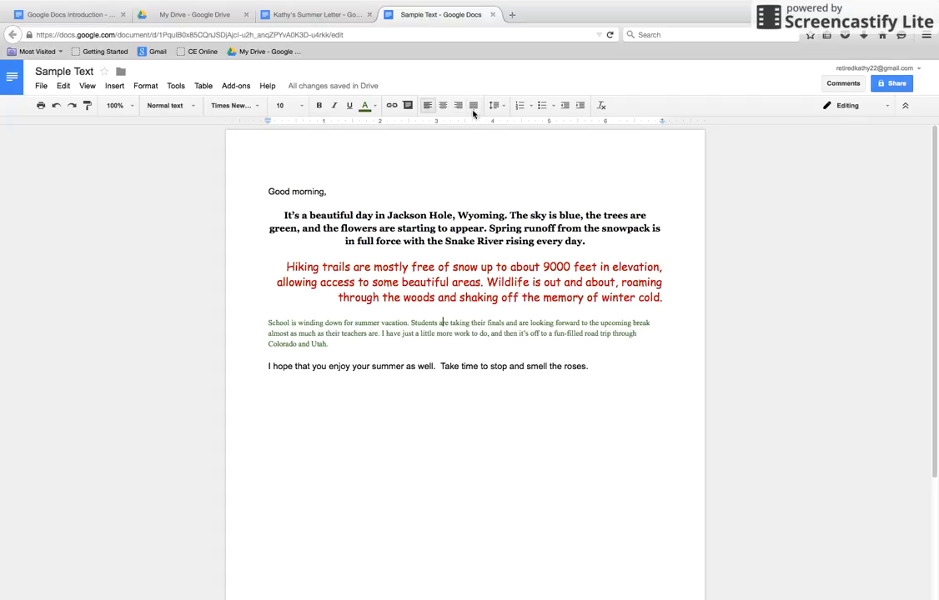
left_click(473, 106)
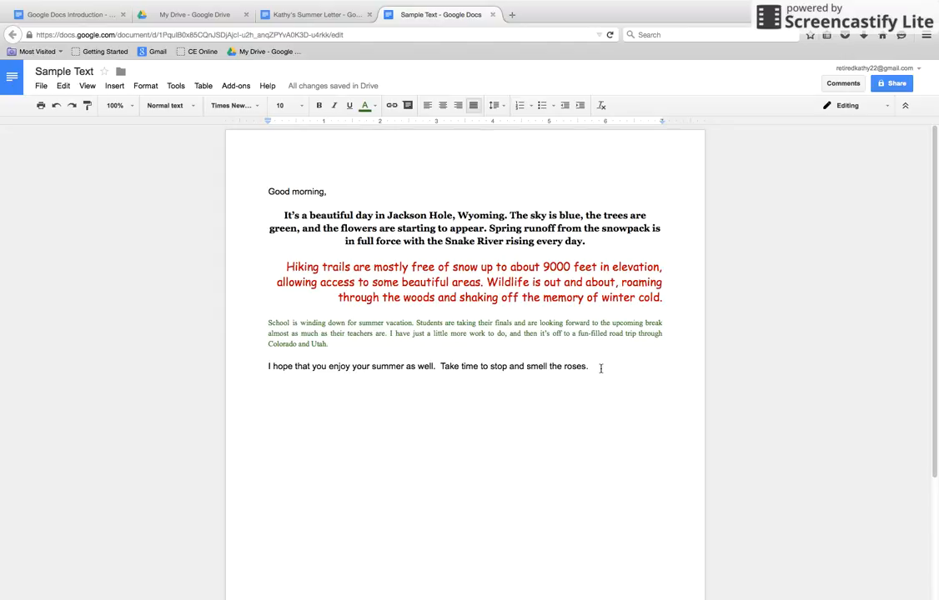
Left-align the whole letter, from the "Good morning," greeting through the closing sentence
left_click_drag(600, 368, 257, 196)
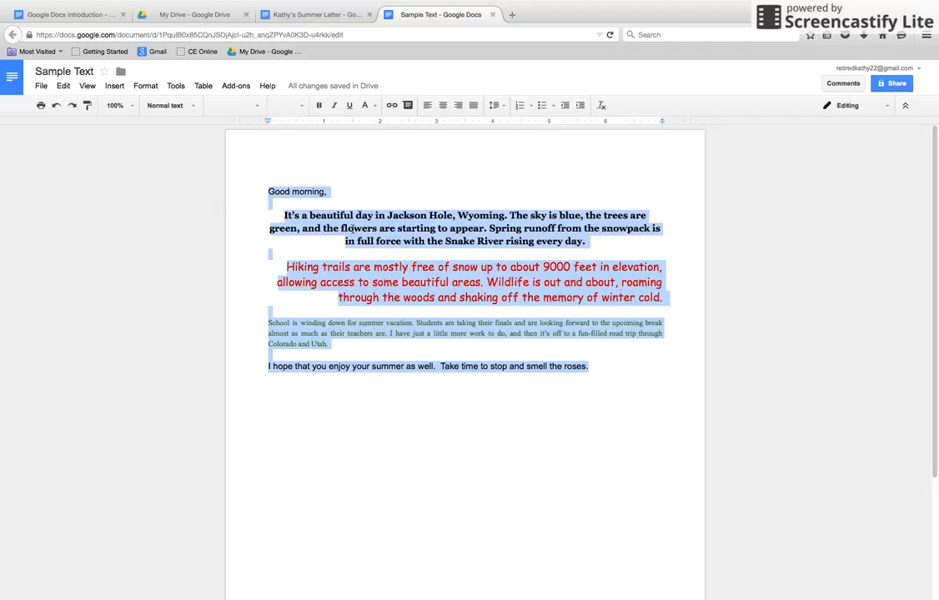
left_click(426, 109)
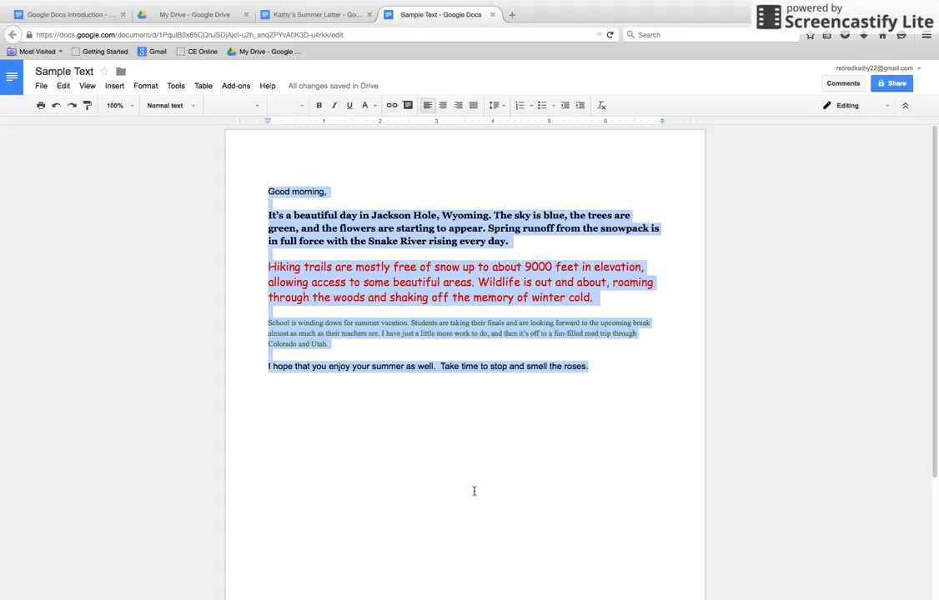
Add a left tab stop at about 0.5 inch for the blank line below the letter's closing sentence
left_click(481, 455)
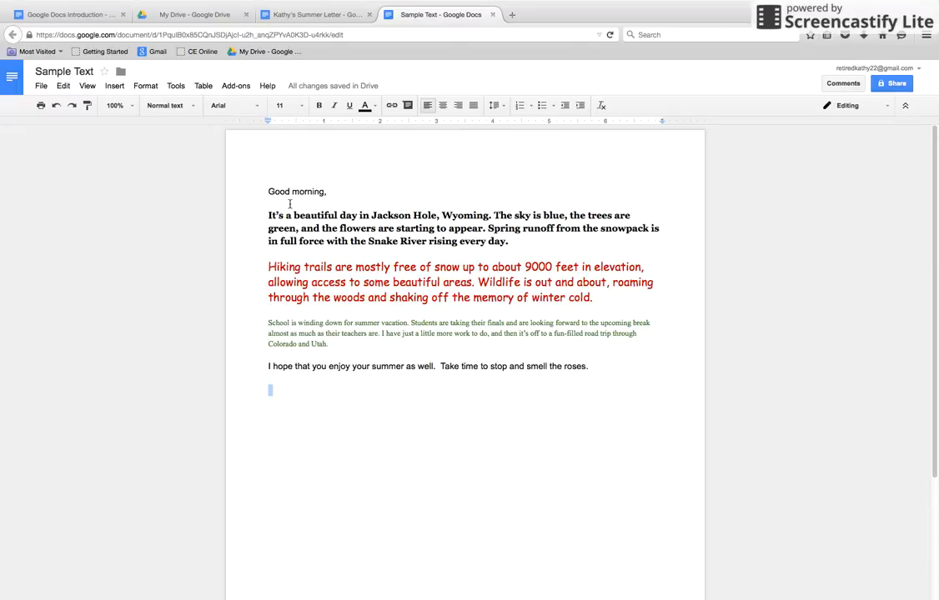
left_click(296, 122)
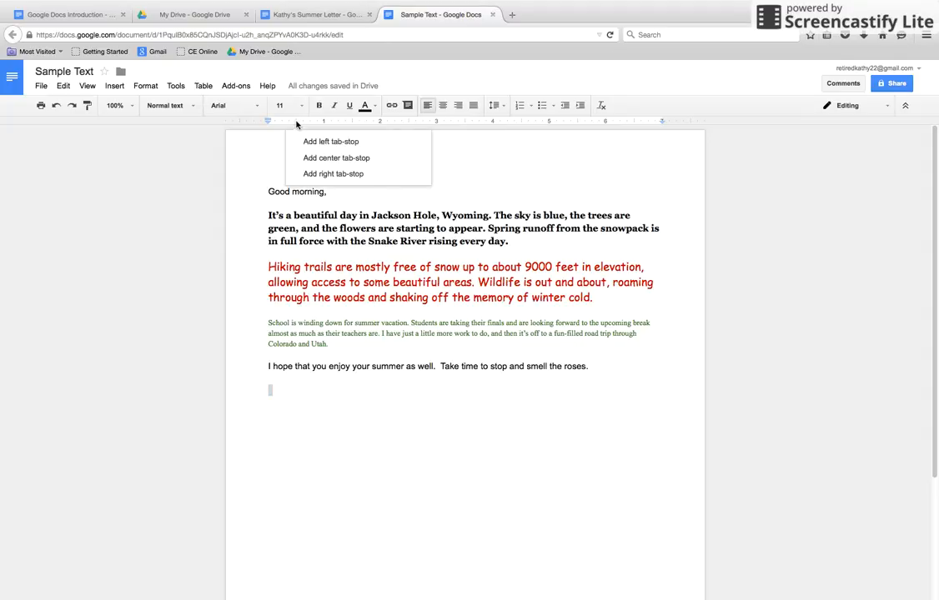
left_click(365, 143)
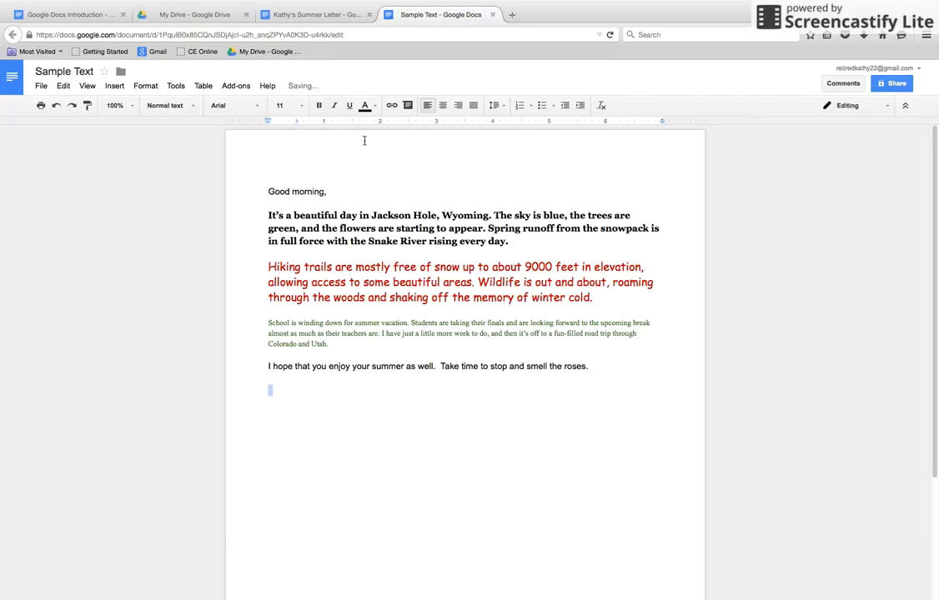
Indent the first line of the bold, red and green paragraphs by one tab
left_click(268, 215)
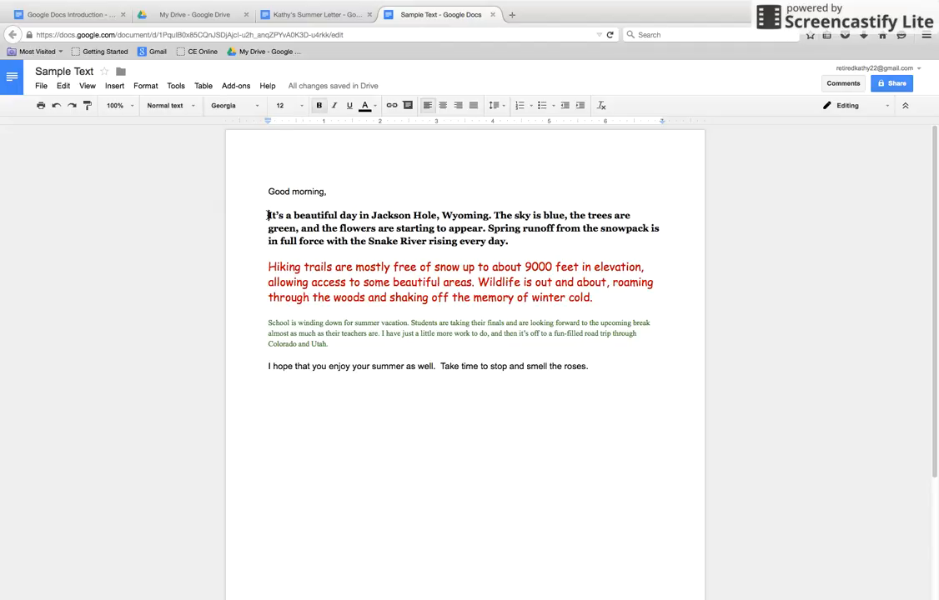
key("Tab")
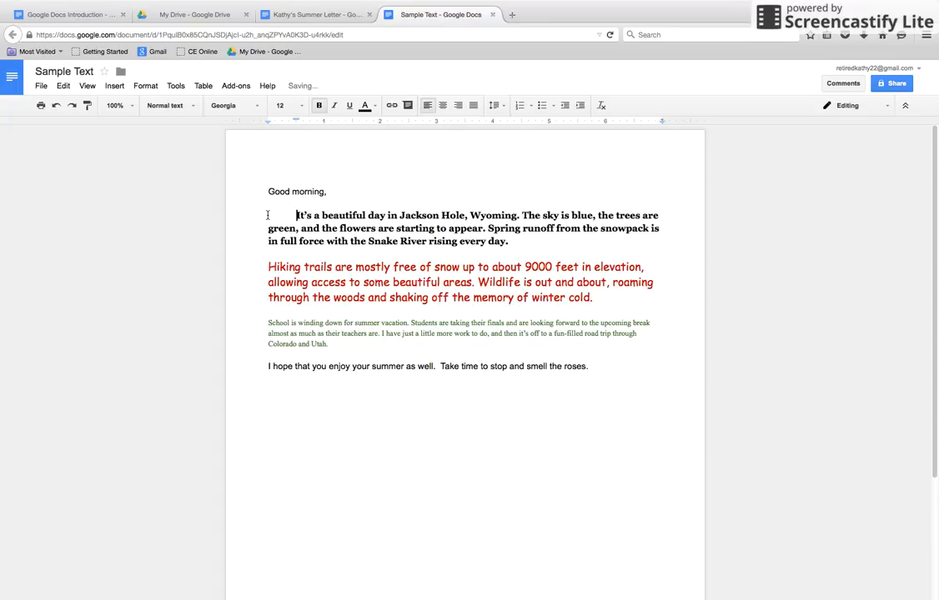
left_click(268, 266)
key("Tab")
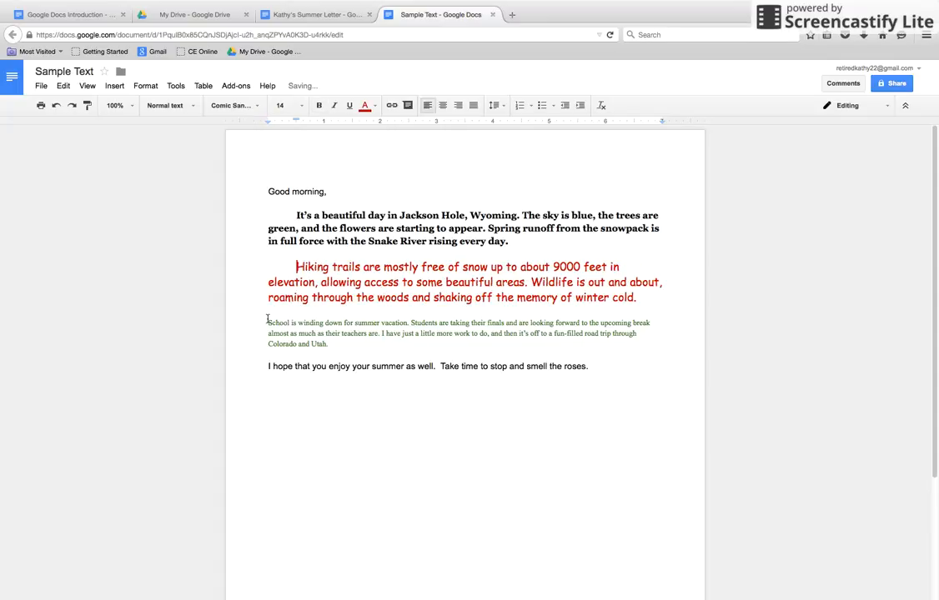
left_click(268, 323)
key("Tab")
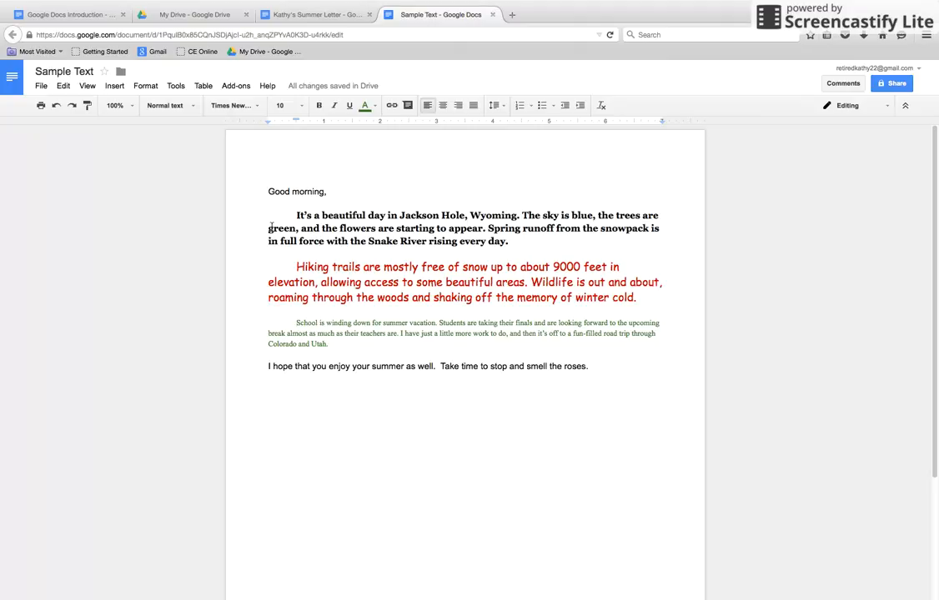
Start a new line below the closing sentence and give it a center tab stop at about 4.5 inches
left_click(603, 367)
key("Return")
left_click(522, 124)
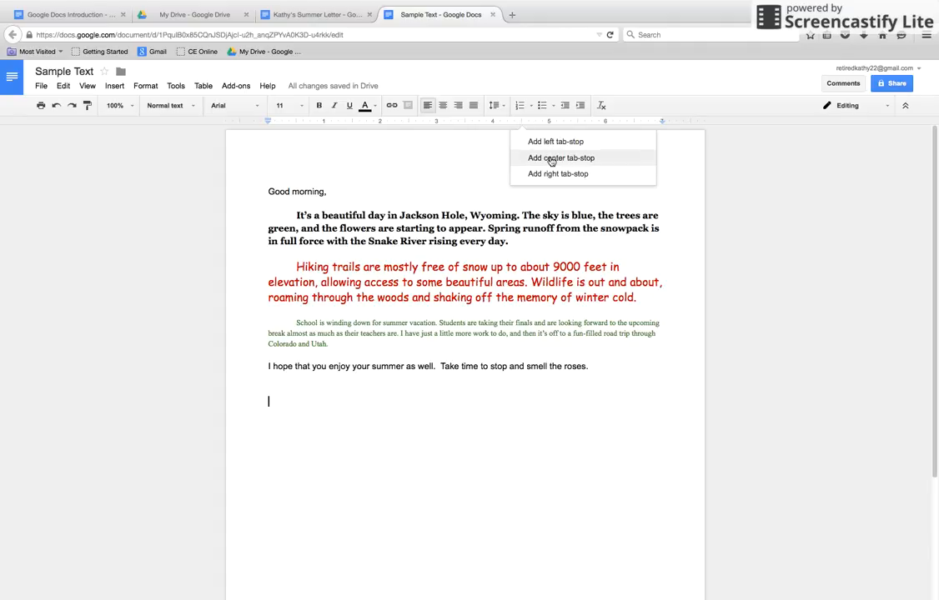
left_click(551, 158)
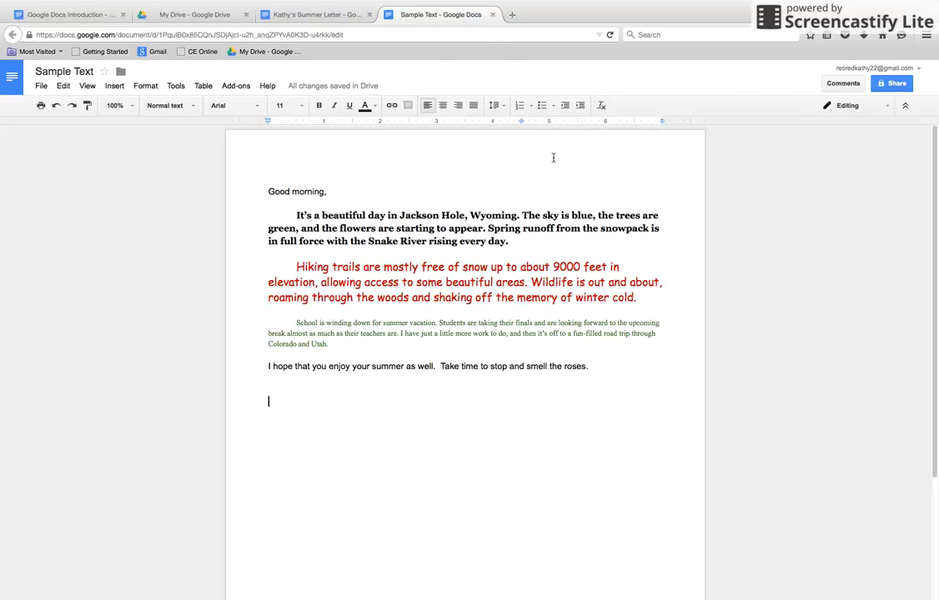
Enter the closing "Sincerely," at the center tab stop, with the sender's full name a few lines below it at the same stop
key("Tab")
type("Sincerle")
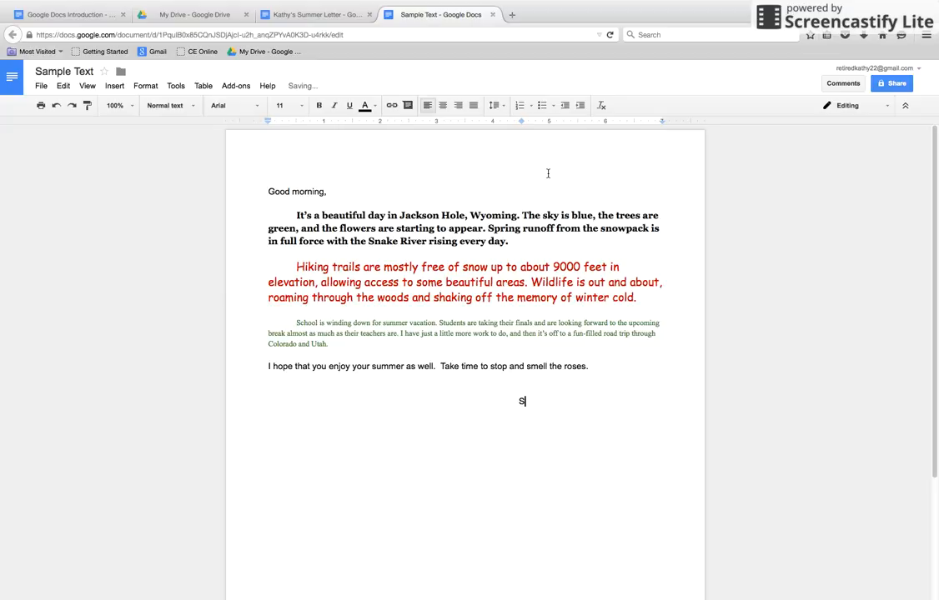
key("BackSpace")
key("BackSpace")
type("ely,")
key("Return")
key("Tab")
type("Kathy Vaughn")
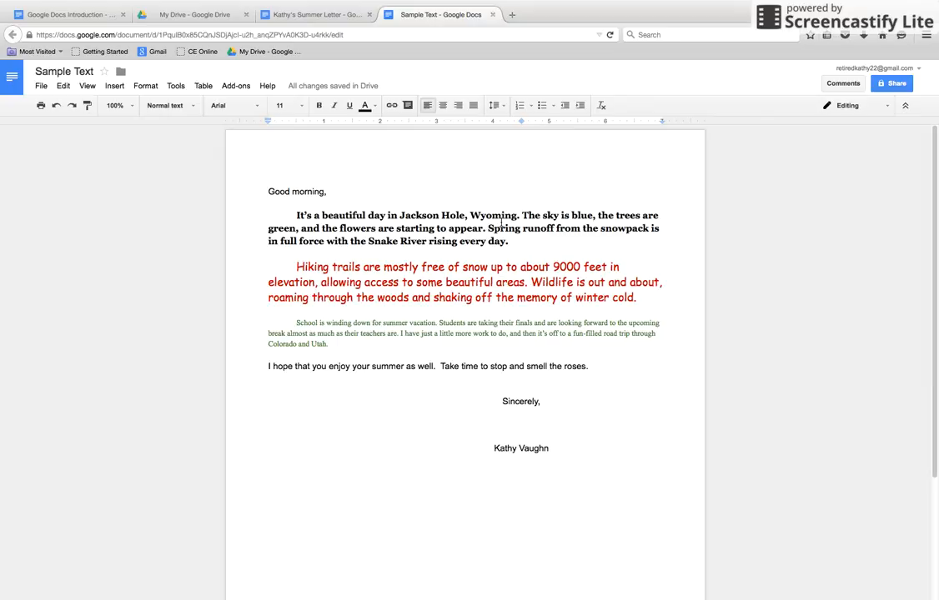
Link the text "Jackson Hole, Wyoming" in the bold paragraph to the suggested Jackson Hole Wyoming Chamber website
left_click_drag(518, 215, 401, 213)
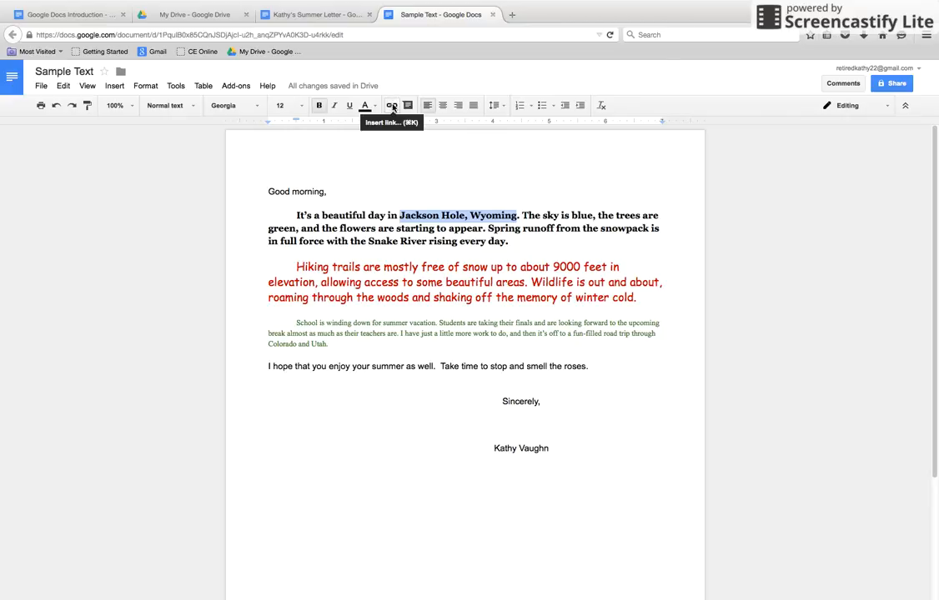
left_click(392, 106)
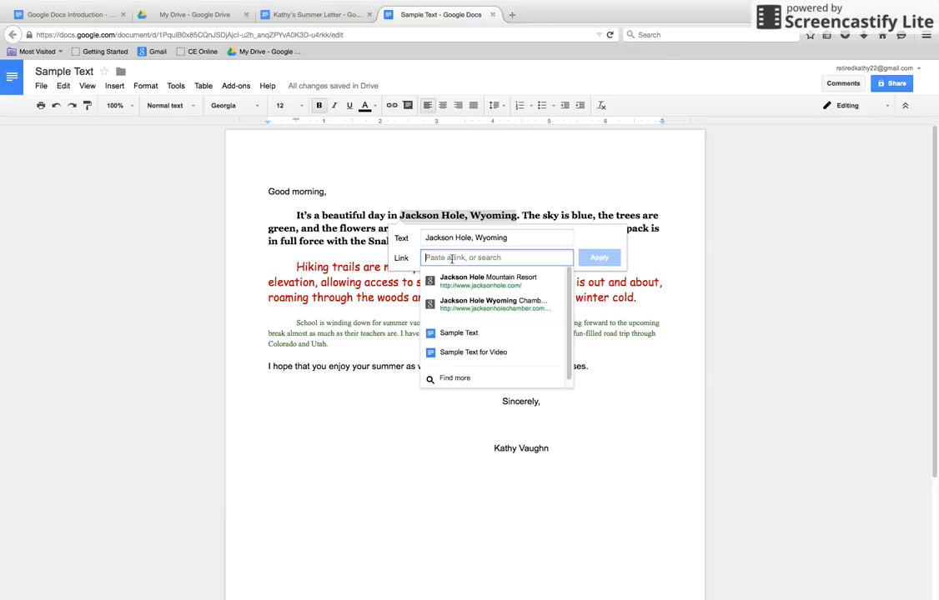
left_click(488, 305)
key("Return")
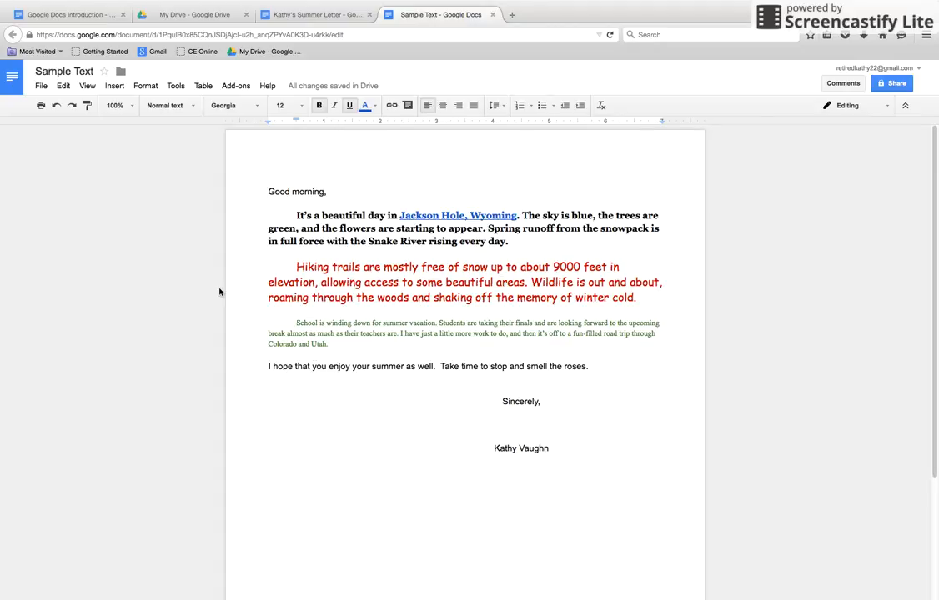
Create a Spanish translated copy of the letter titled "Spanish Sample Text"
left_click(174, 87)
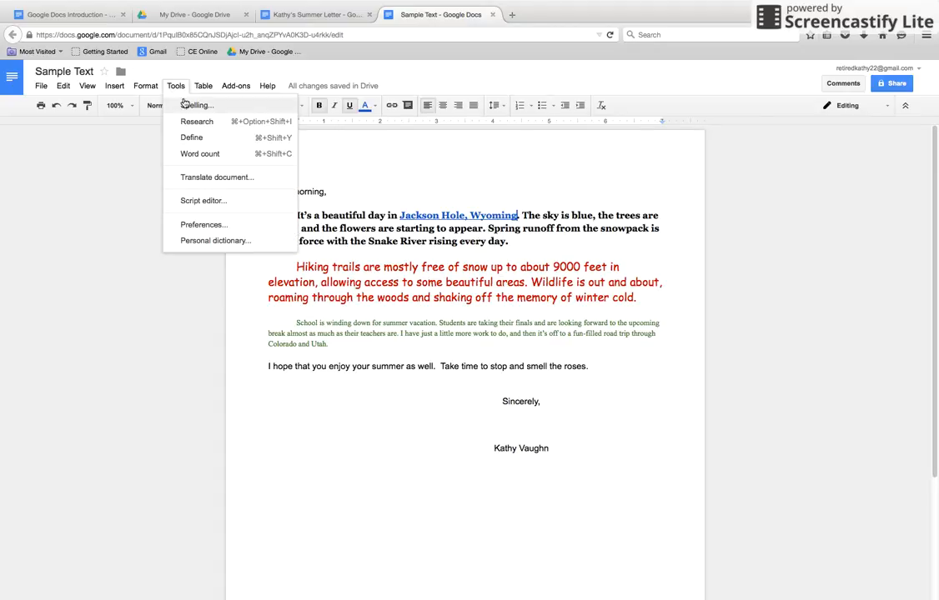
left_click(267, 178)
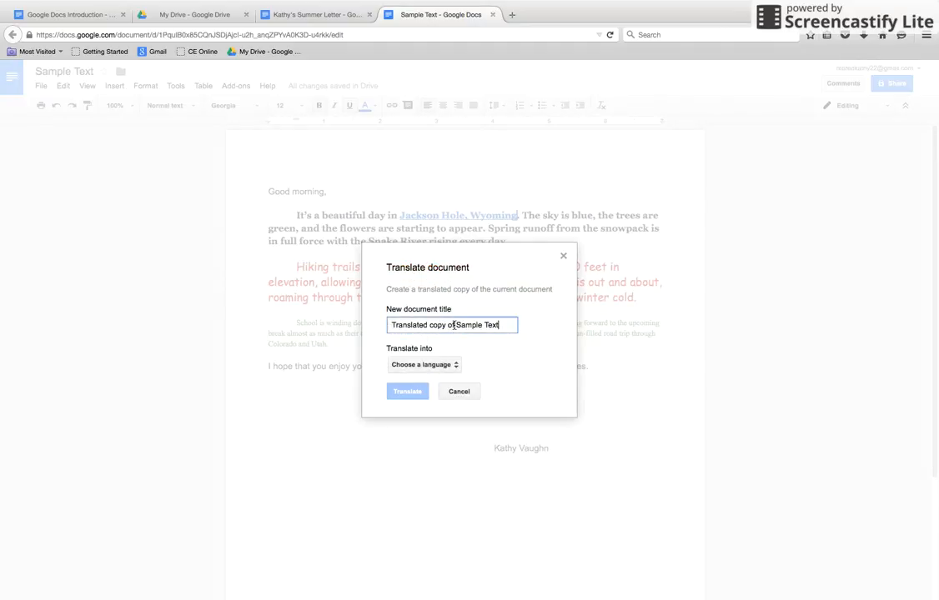
left_click_drag(454, 326, 379, 321)
type("spanish")
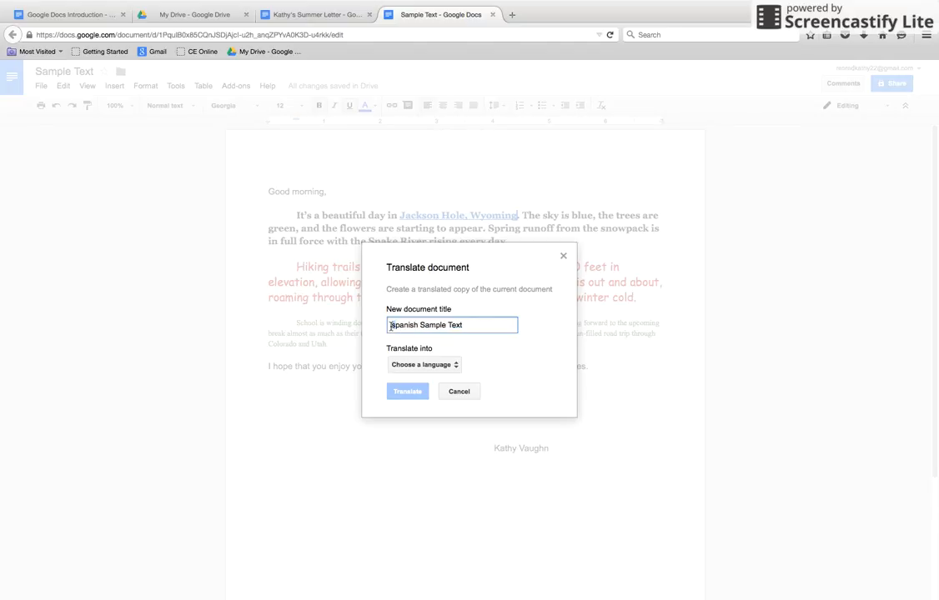
left_click(391, 326)
key("BackSpace")
type("S")
left_click(413, 365)
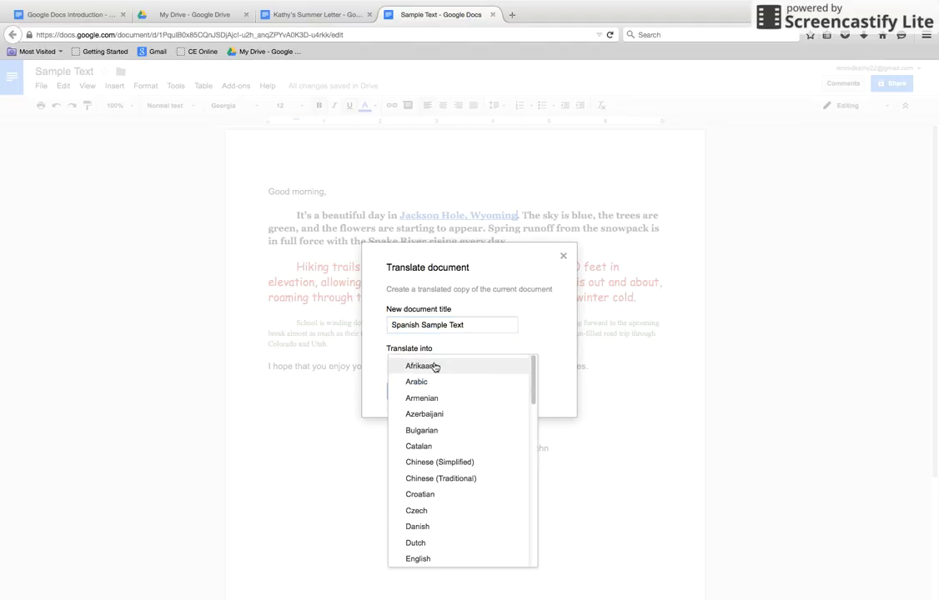
scroll(455, 516, "down", 10)
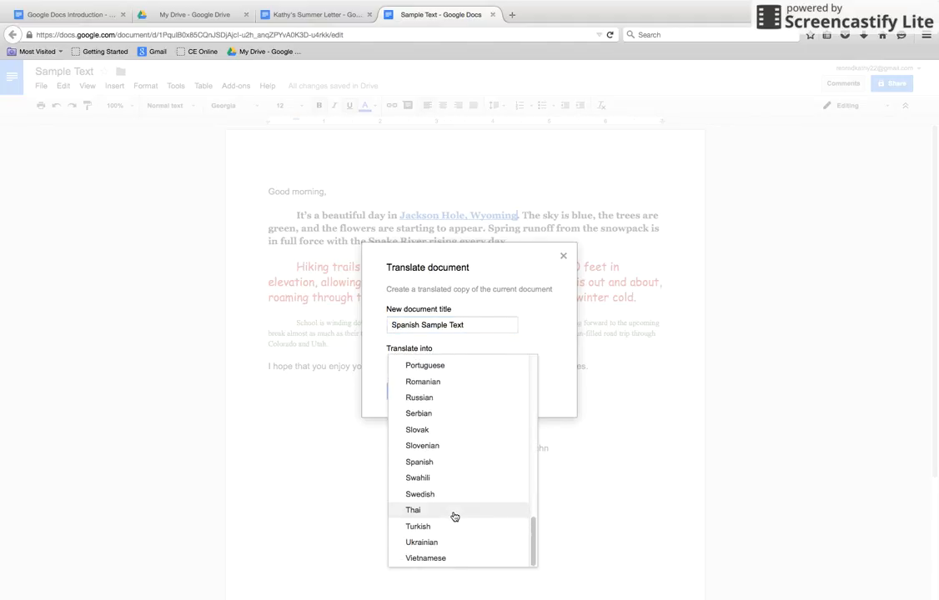
left_click(446, 462)
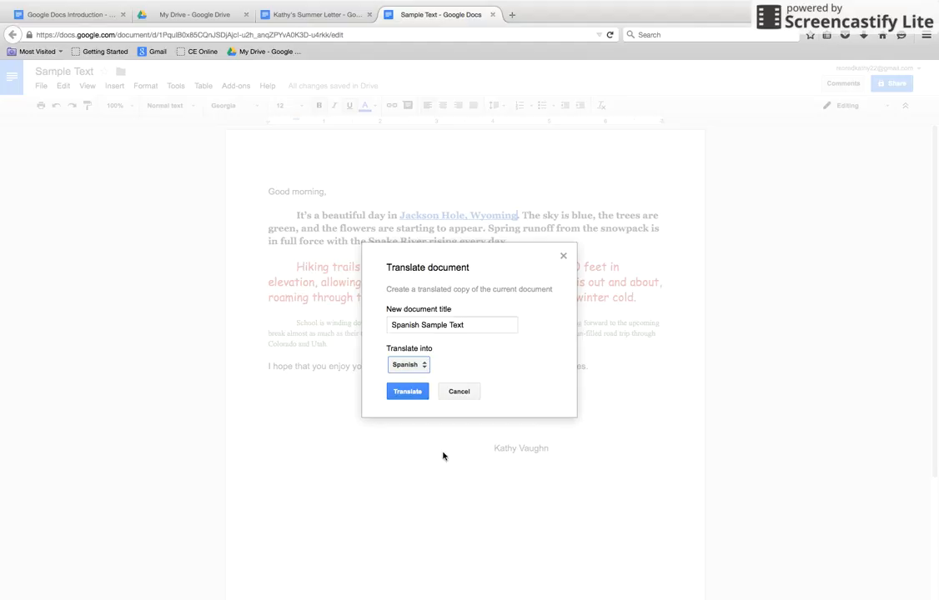
left_click(421, 391)
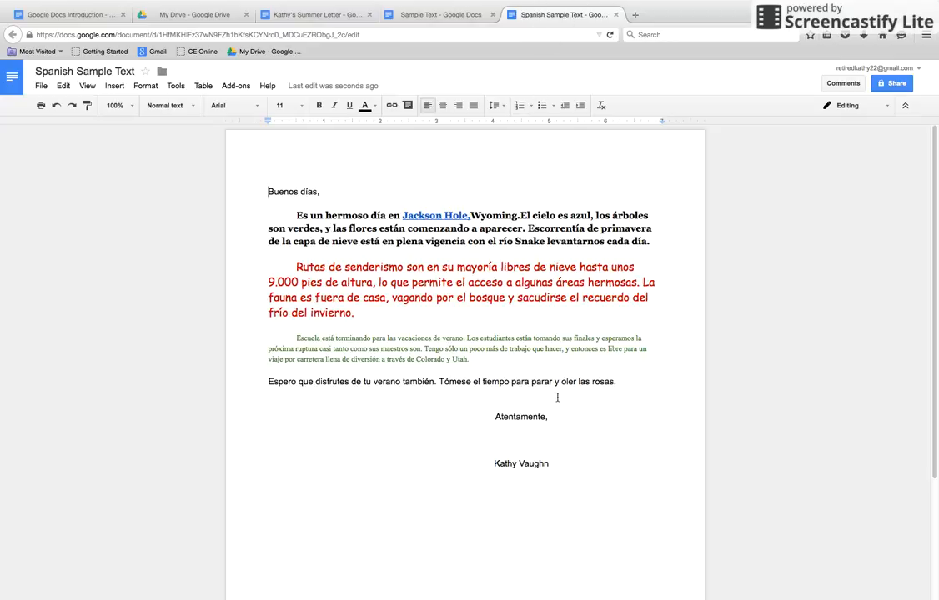
Compare the original Sample Text letter with its Spanish copy, finishing on the original document
left_click(432, 16)
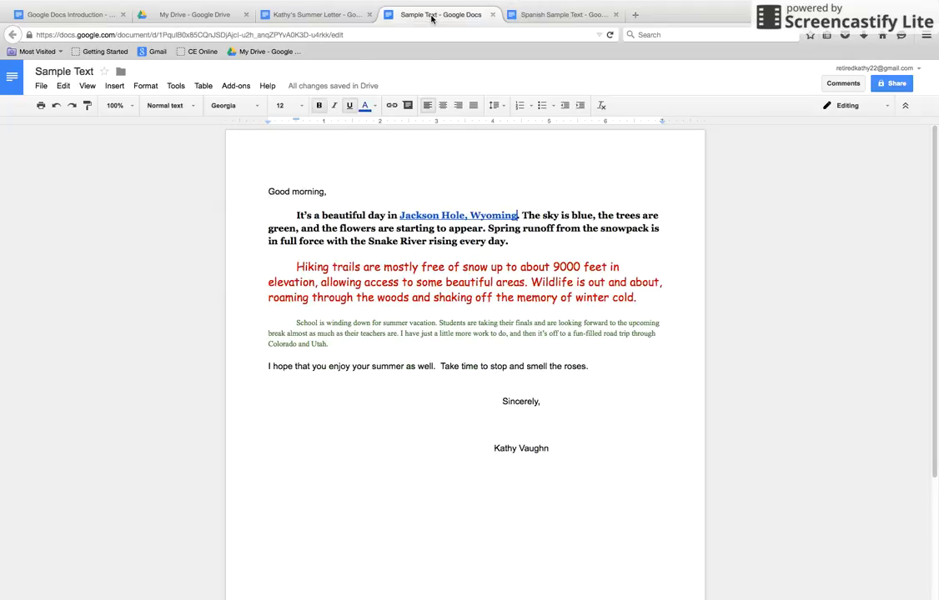
left_click(554, 16)
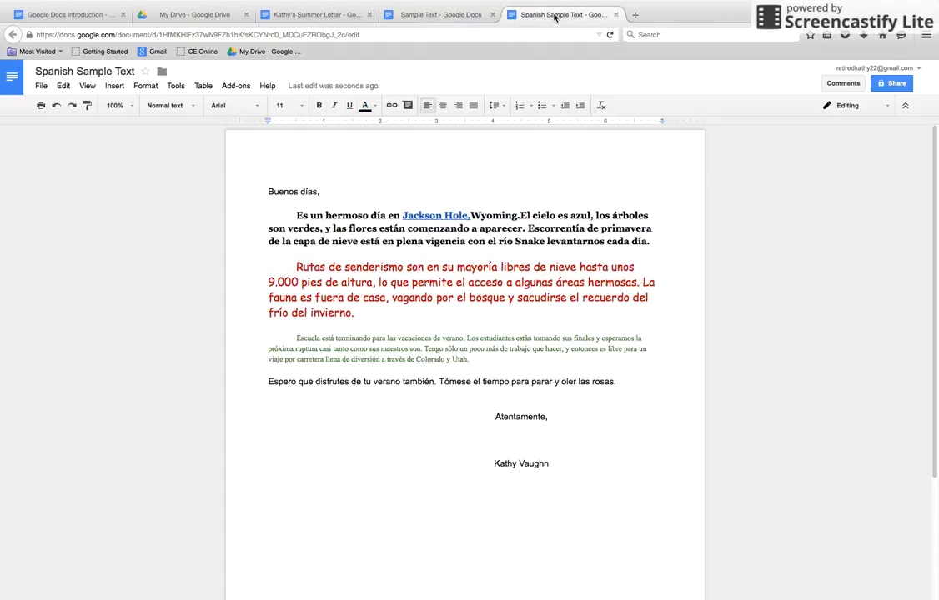
left_click(421, 16)
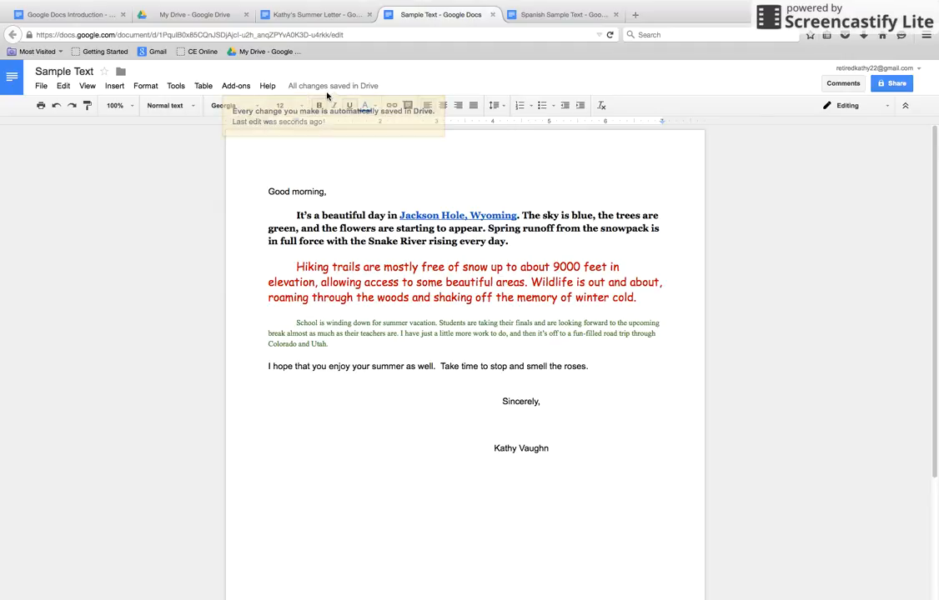
Open the revision history of Sample Text and show the more detailed revisions
mouse_move(328, 88)
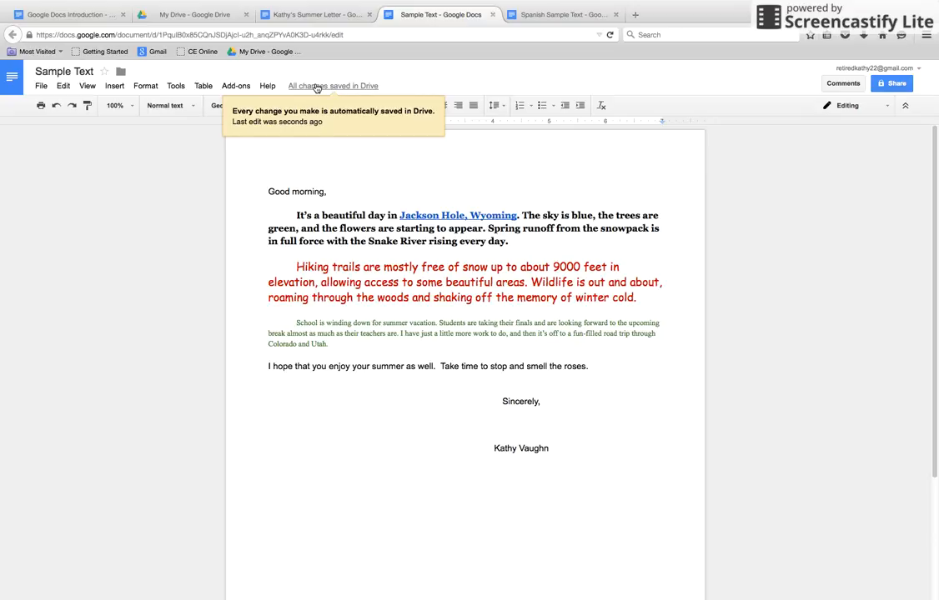
left_click(316, 89)
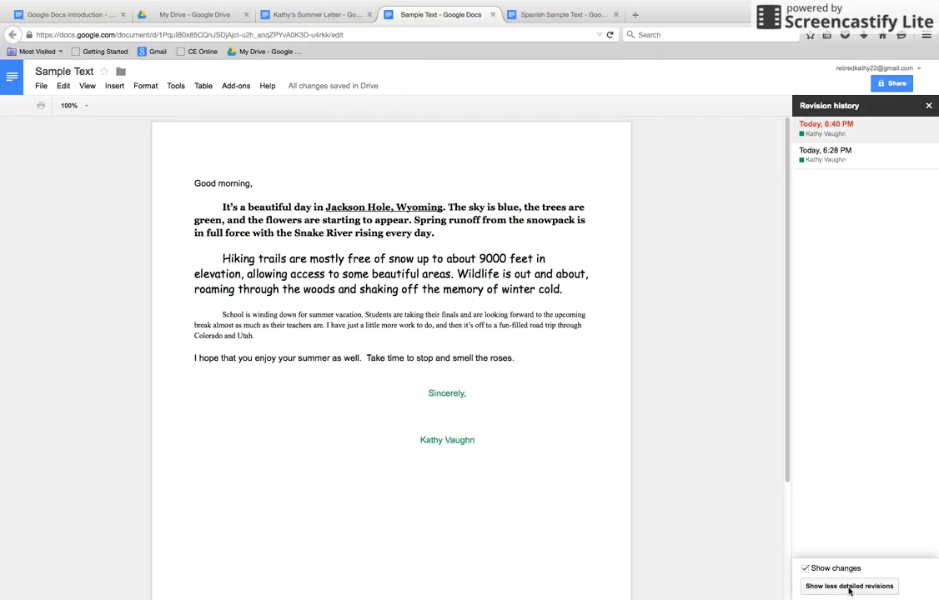
left_click(849, 586)
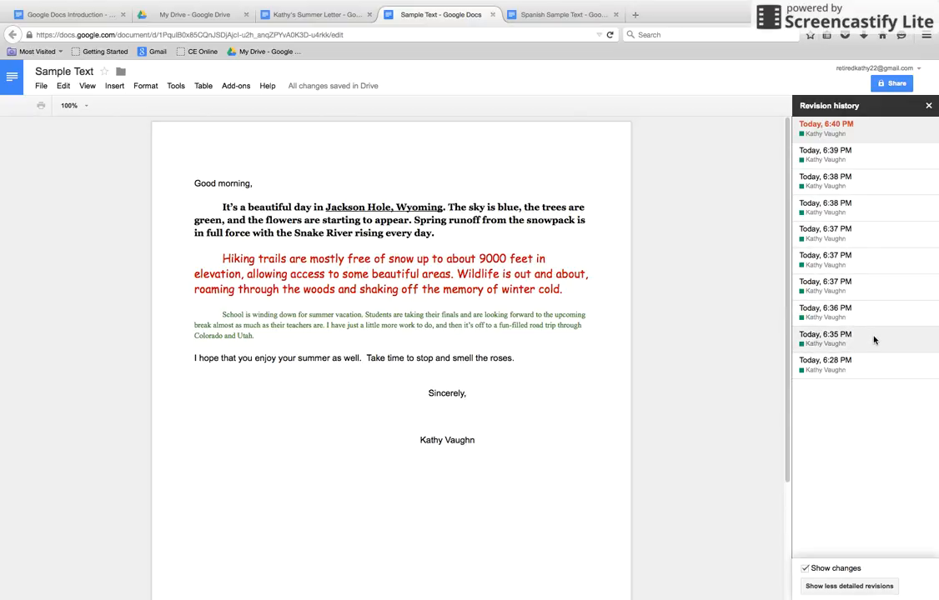
Preview several earlier revisions from 6:37 PM back to 6:28 PM, then return to the 6:40 PM version
left_click(870, 232)
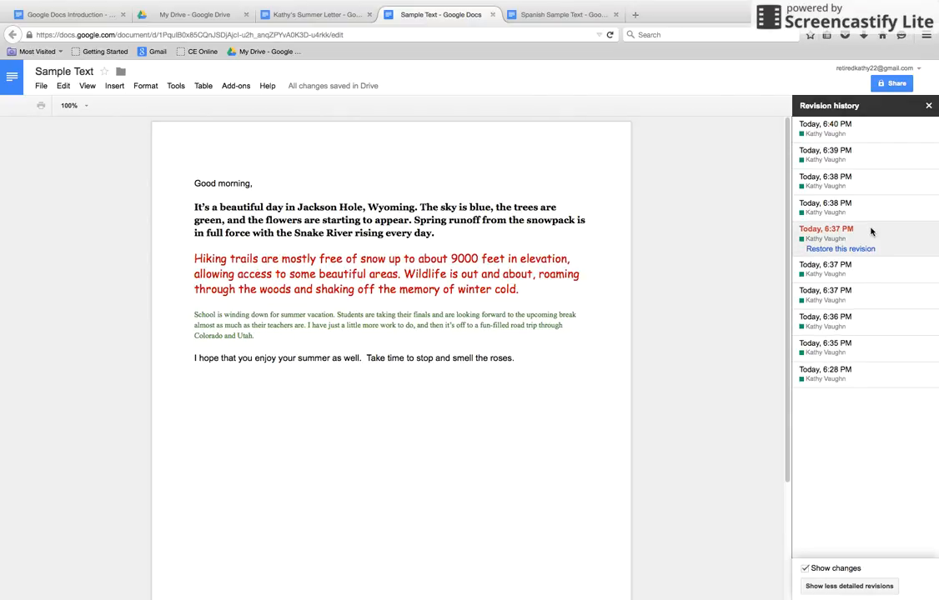
left_click(877, 298)
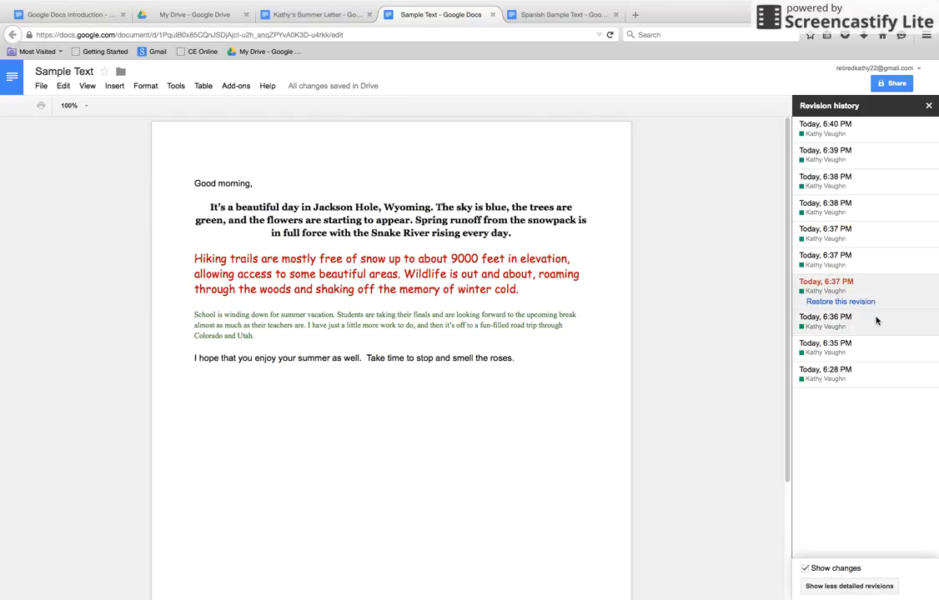
left_click(876, 320)
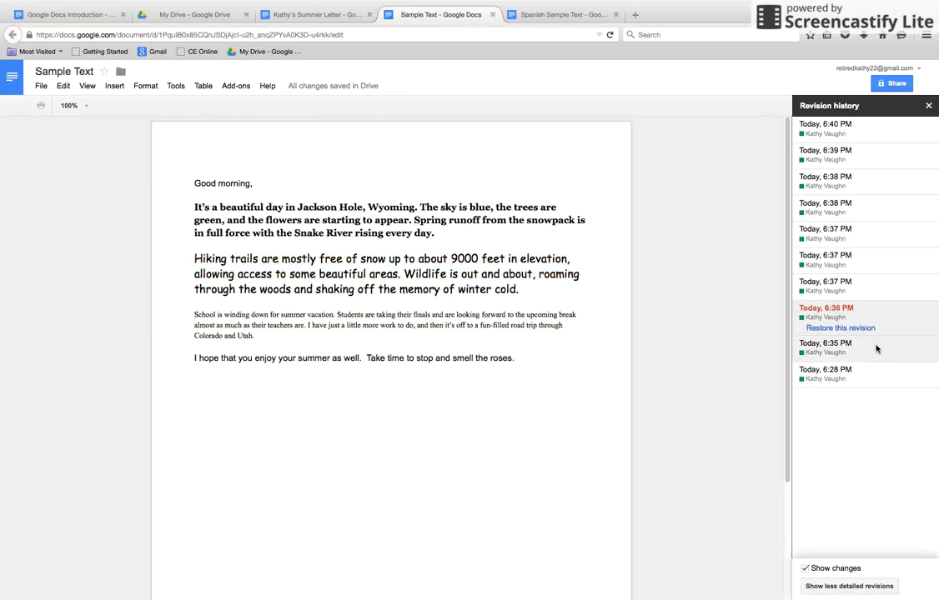
left_click(876, 349)
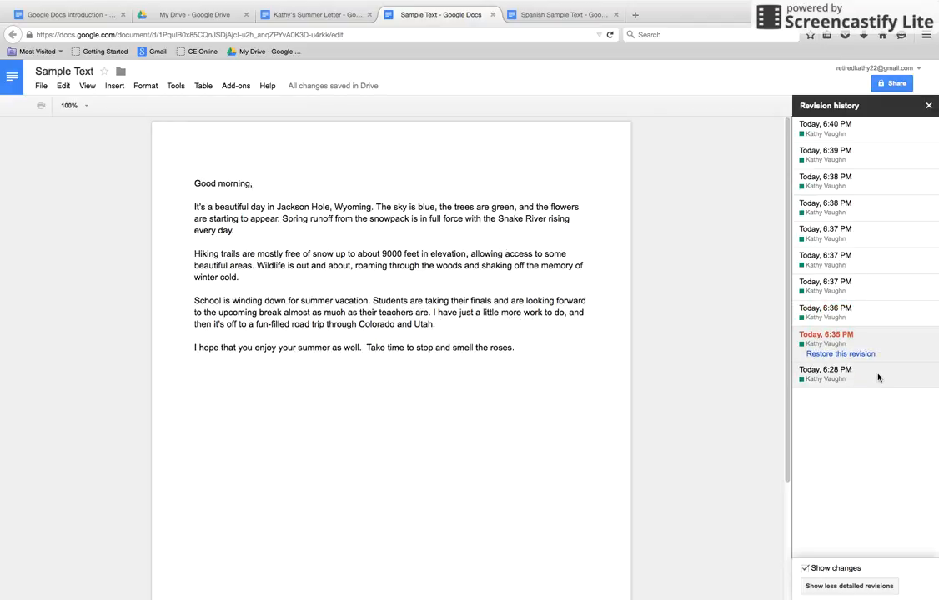
left_click(877, 375)
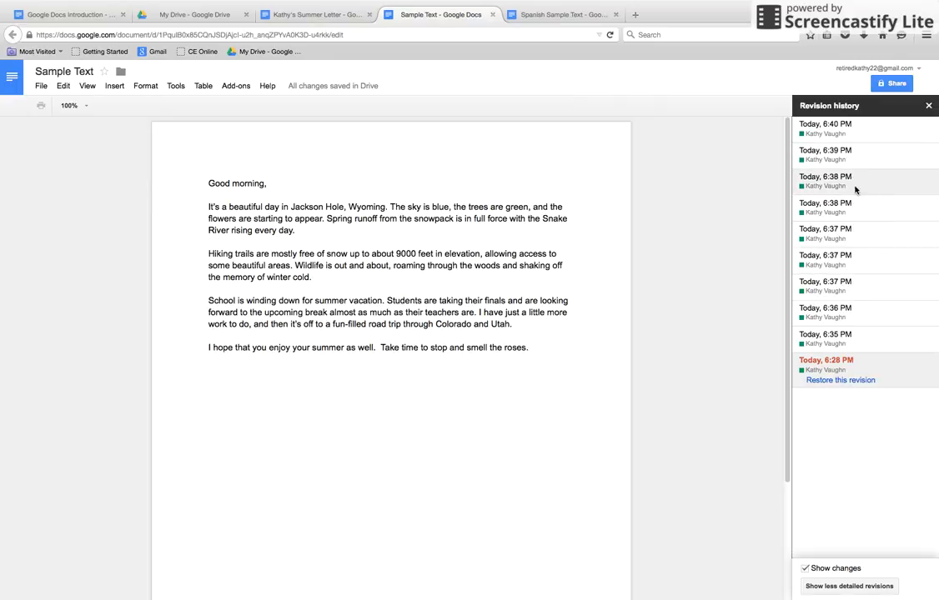
left_click(881, 131)
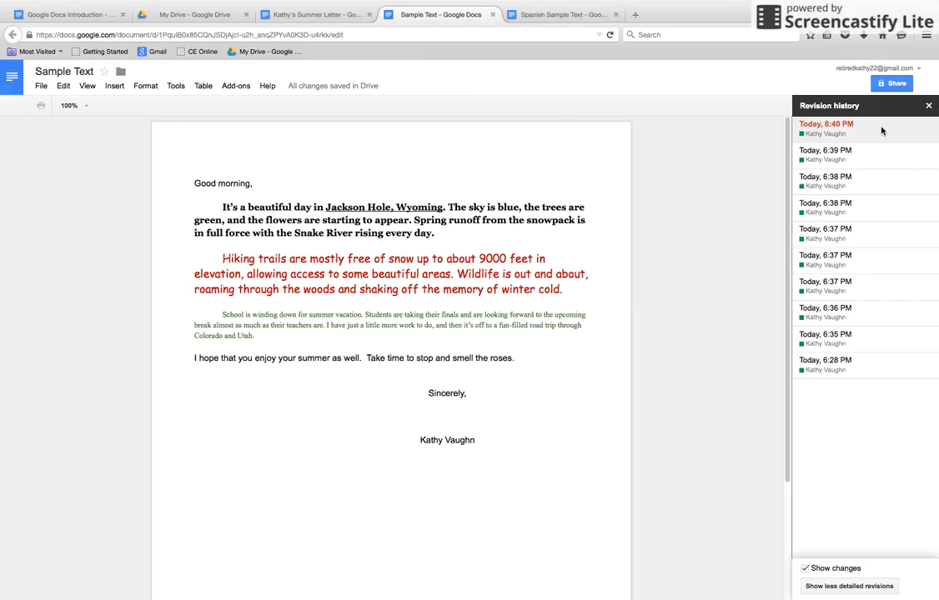